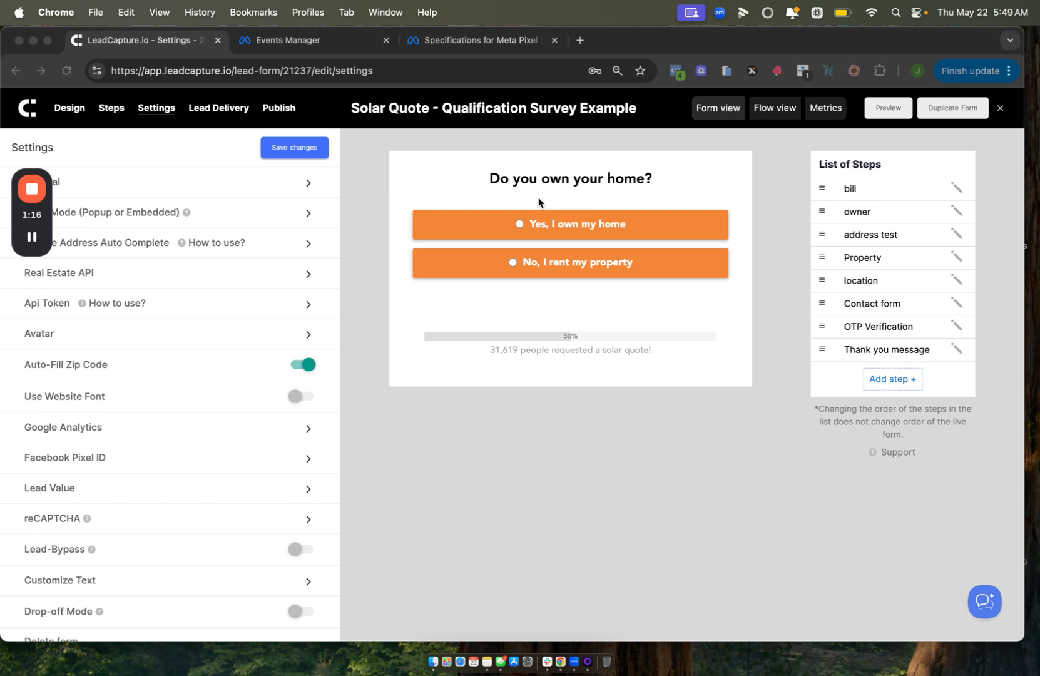
Switch to Meta's standard events specifications and highlight the Lead event name in the standard event code column.
left_click(220, 109)
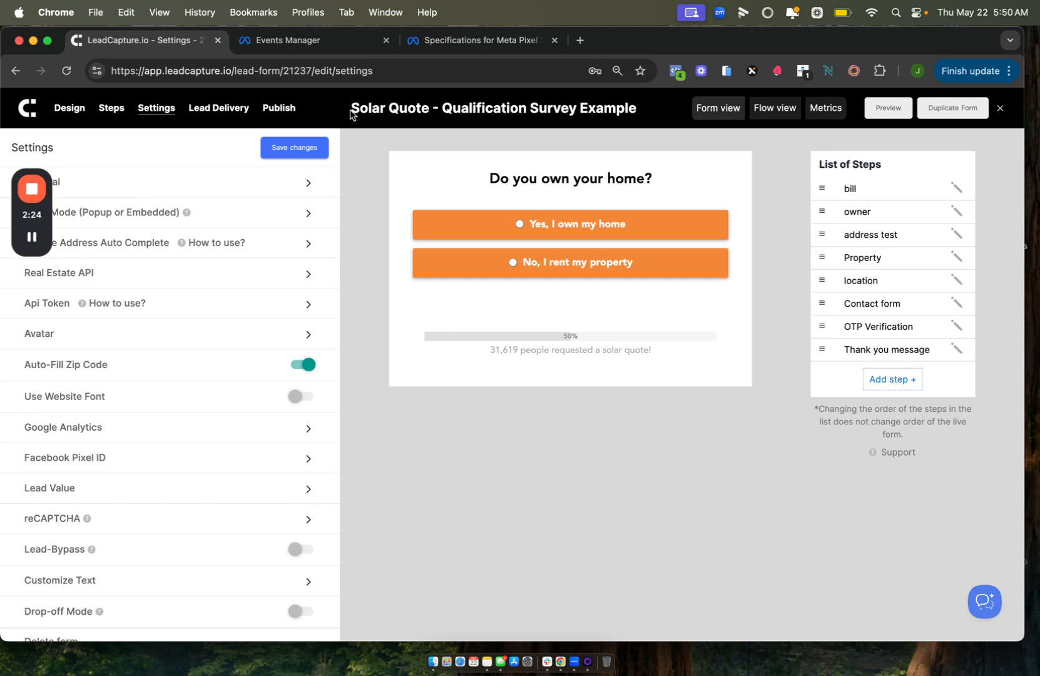
left_click(475, 40)
scroll(479, 316, "down", 1)
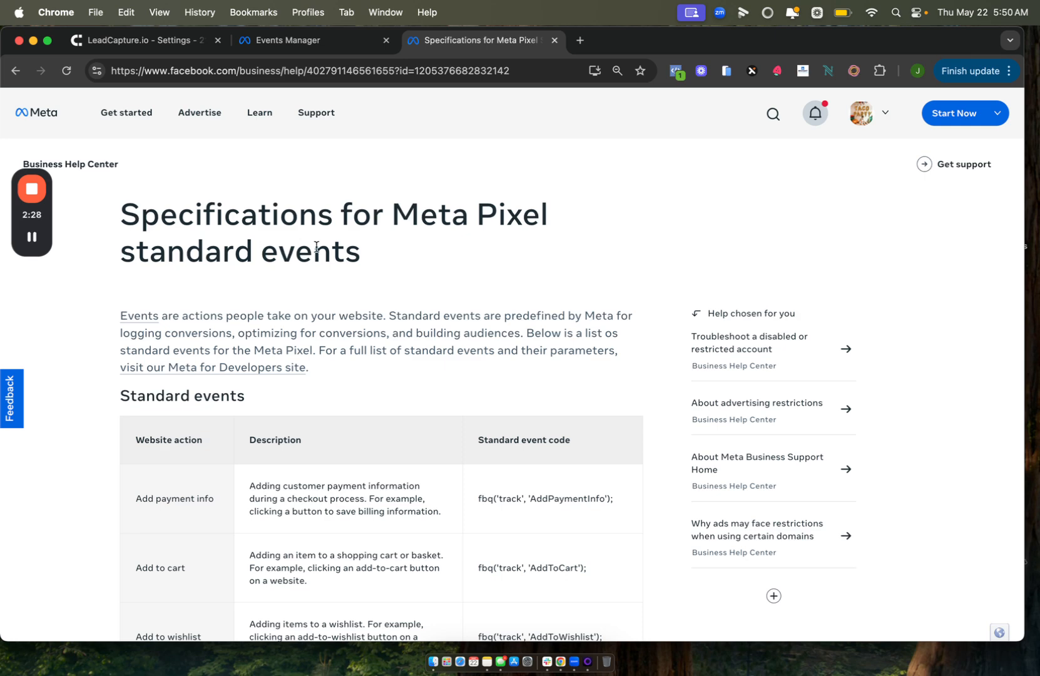
scroll(316, 250, "down", 5)
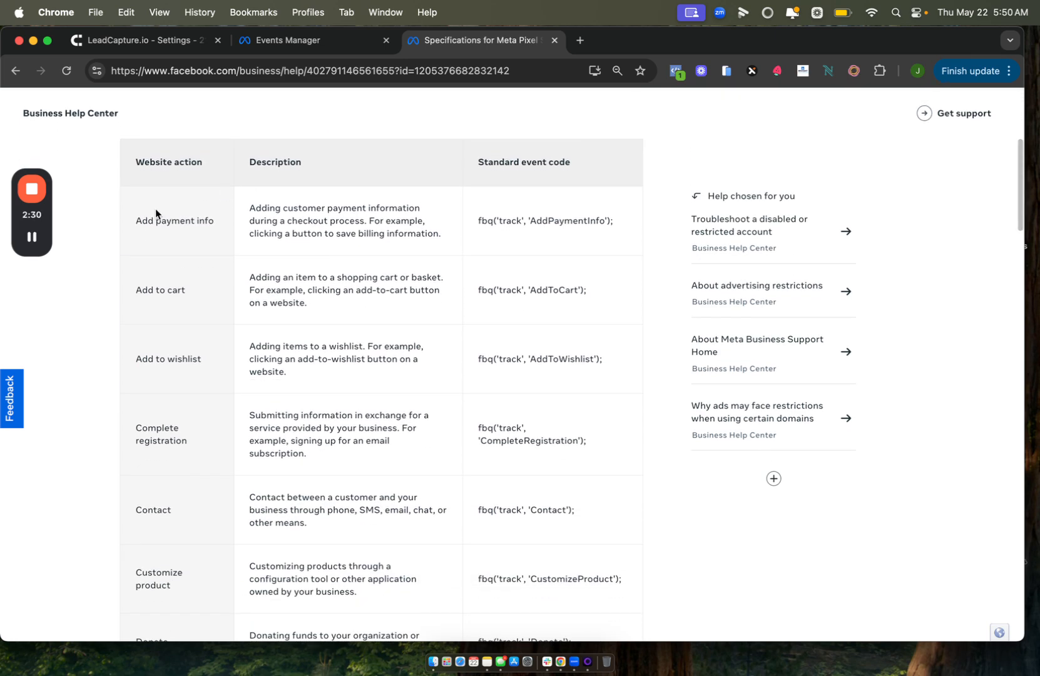
scroll(541, 332, "down", 2)
scroll(541, 341, "down", 4)
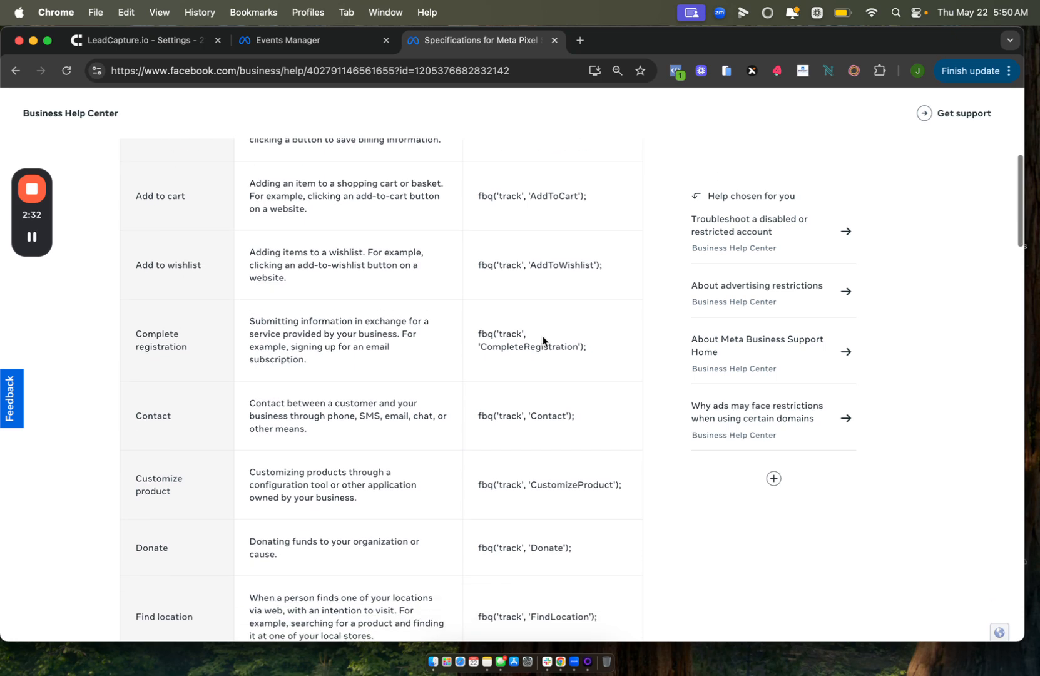
scroll(543, 341, "down", 10)
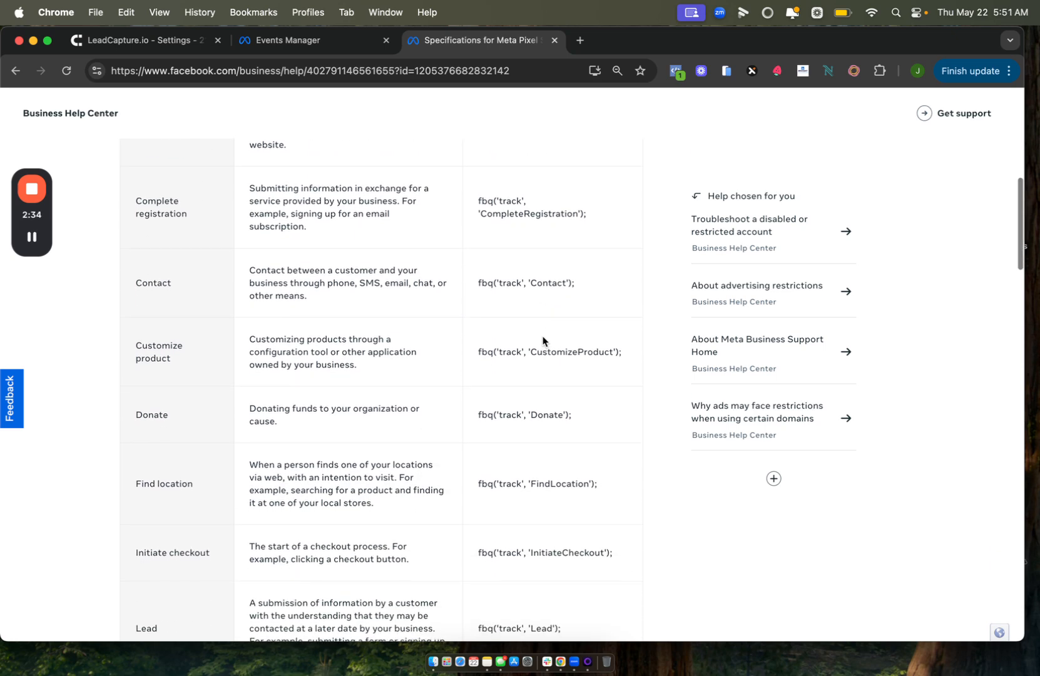
left_click_drag(531, 416, 555, 417)
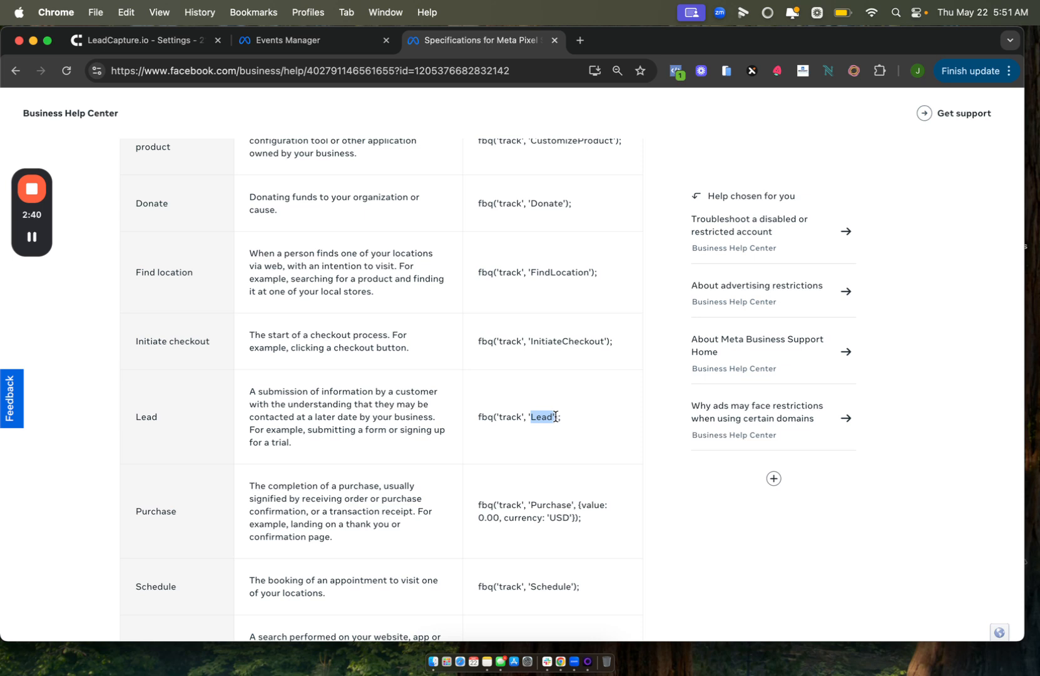
Examine the other website actions and their event codes in Meta's standard events table.
scroll(555, 416, "down", 1)
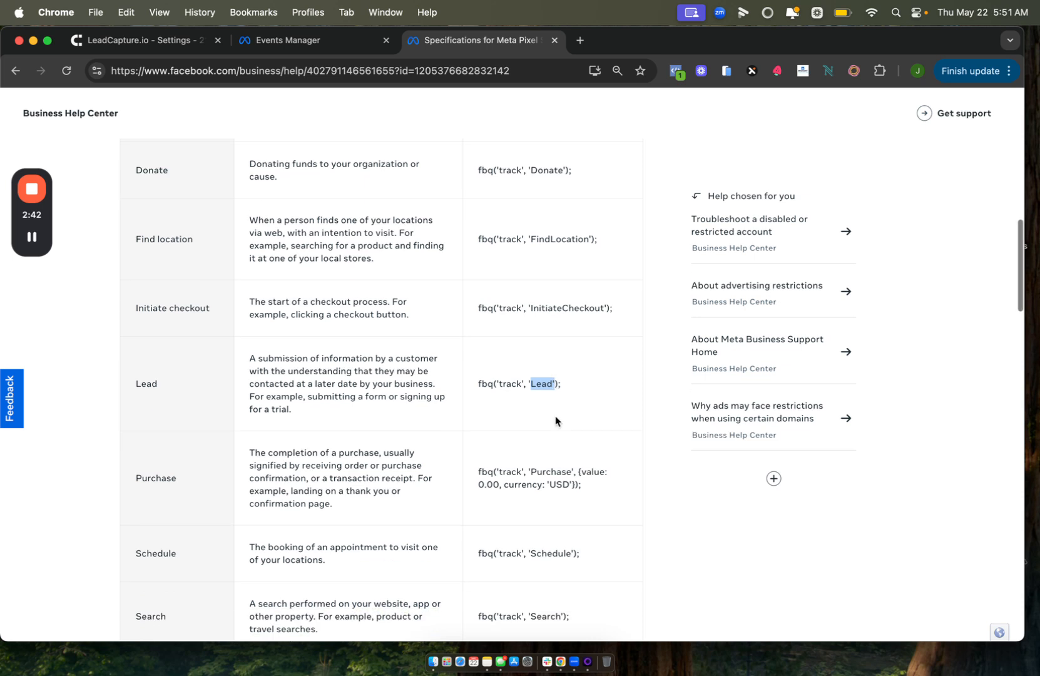
scroll(521, 493, "down", 2)
scroll(533, 502, "down", 2)
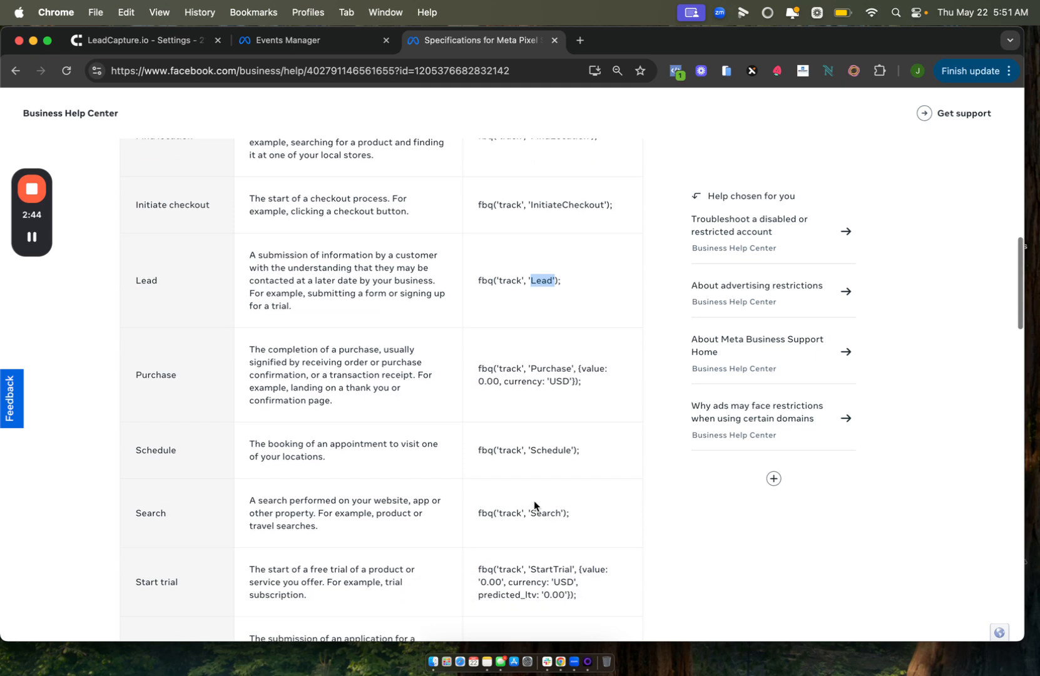
scroll(540, 547, "down", 4)
scroll(540, 546, "up", 5)
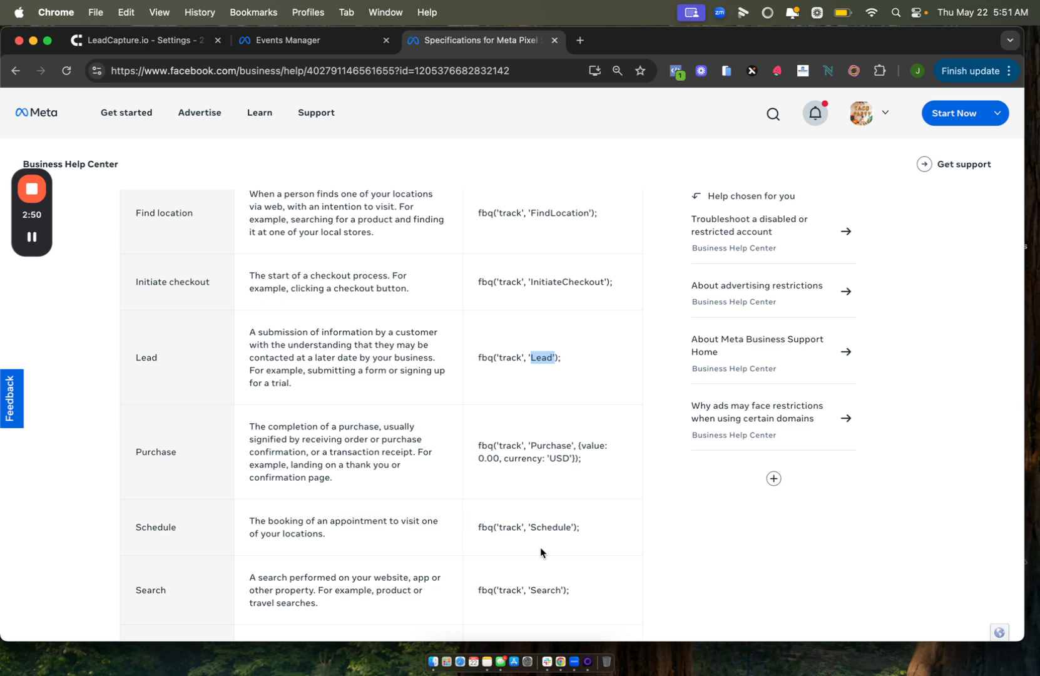
scroll(541, 550, "up", 15)
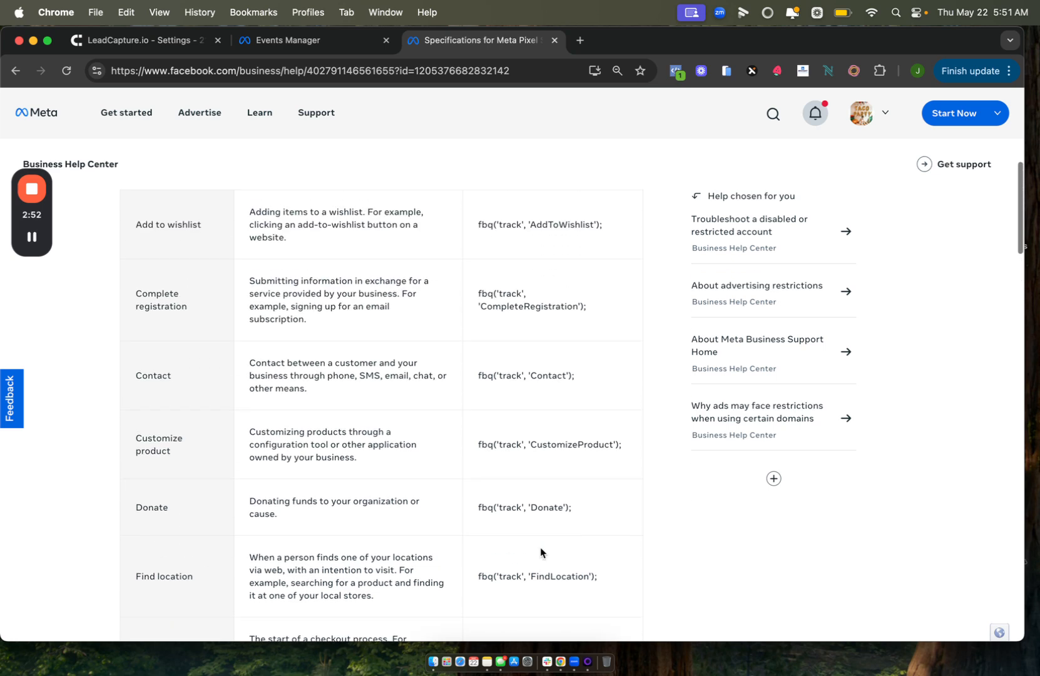
scroll(541, 551, "down", 5)
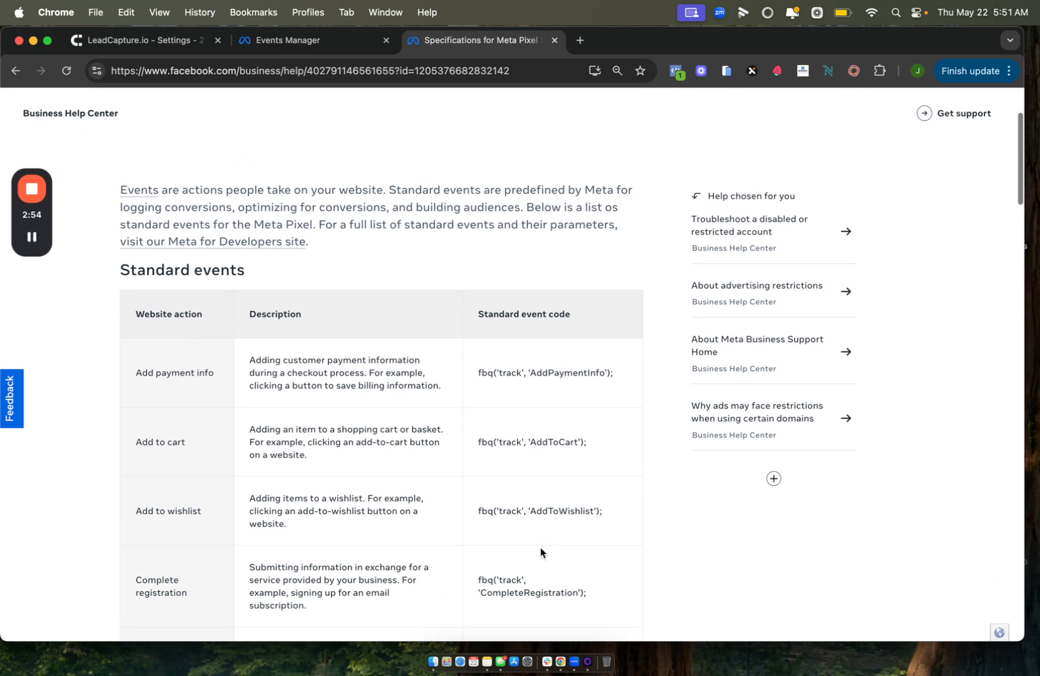
scroll(540, 550, "down", 4)
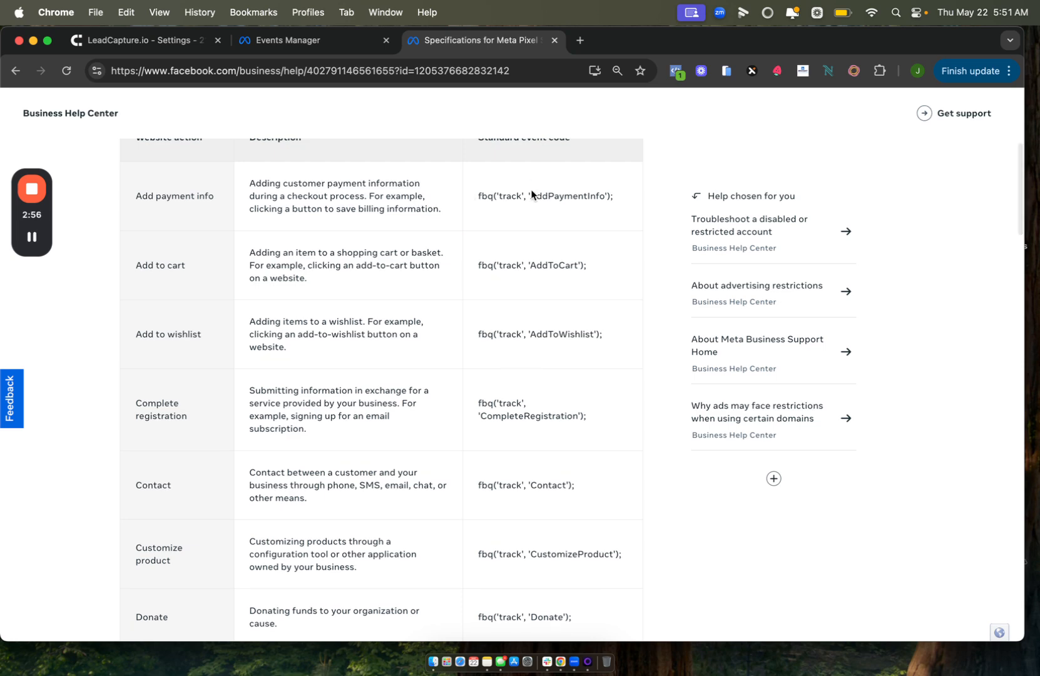
scroll(515, 262, "down", 1)
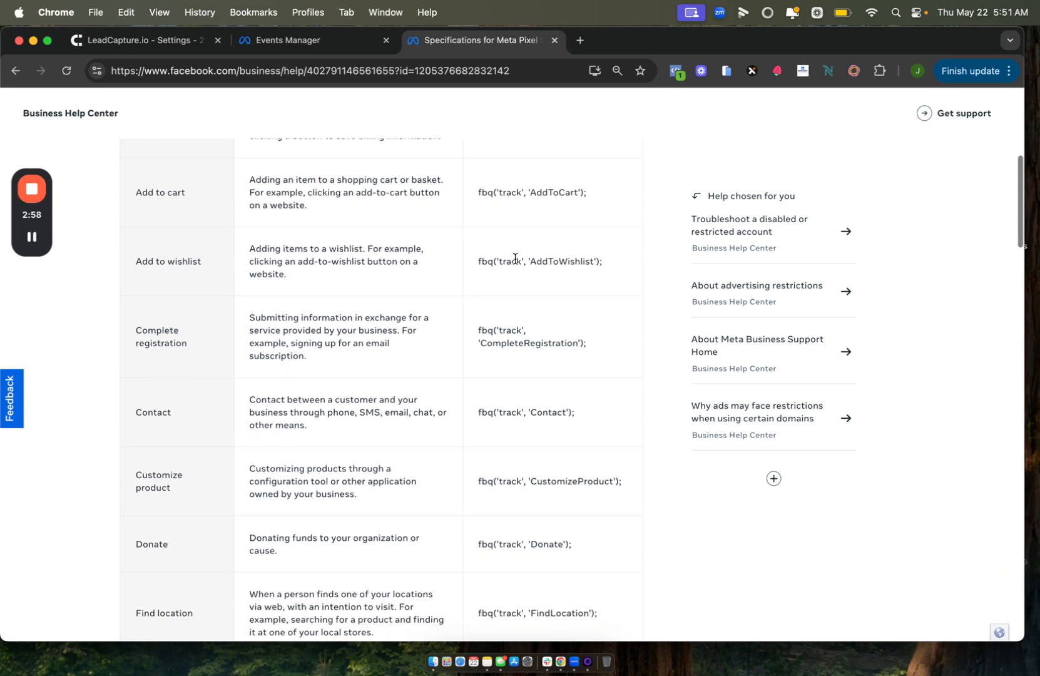
scroll(515, 263, "up", 3)
scroll(515, 263, "down", 5)
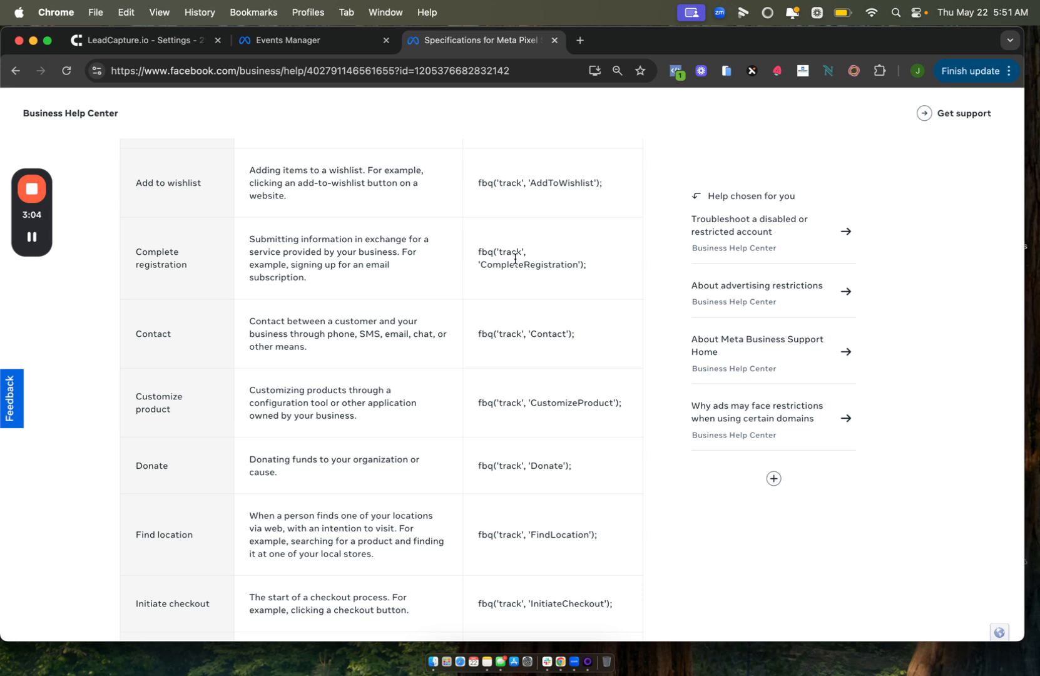
View the pixel overview in Events Manager, and open the LeadCapture form's Facebook Pixel ID setting with its value selected.
left_click(270, 40)
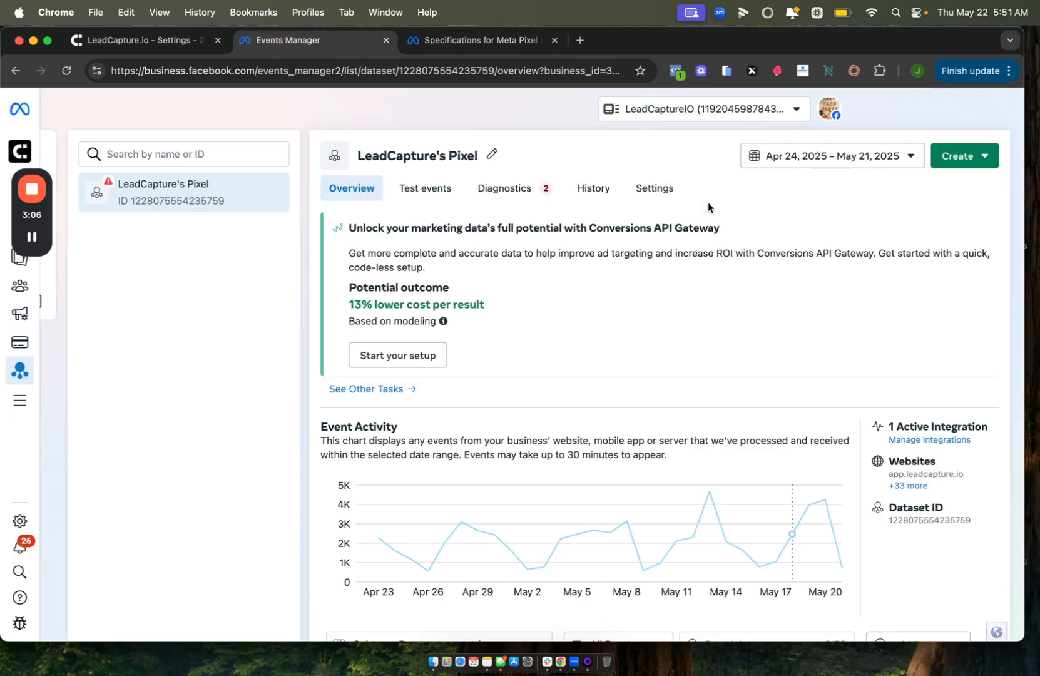
left_click(161, 45)
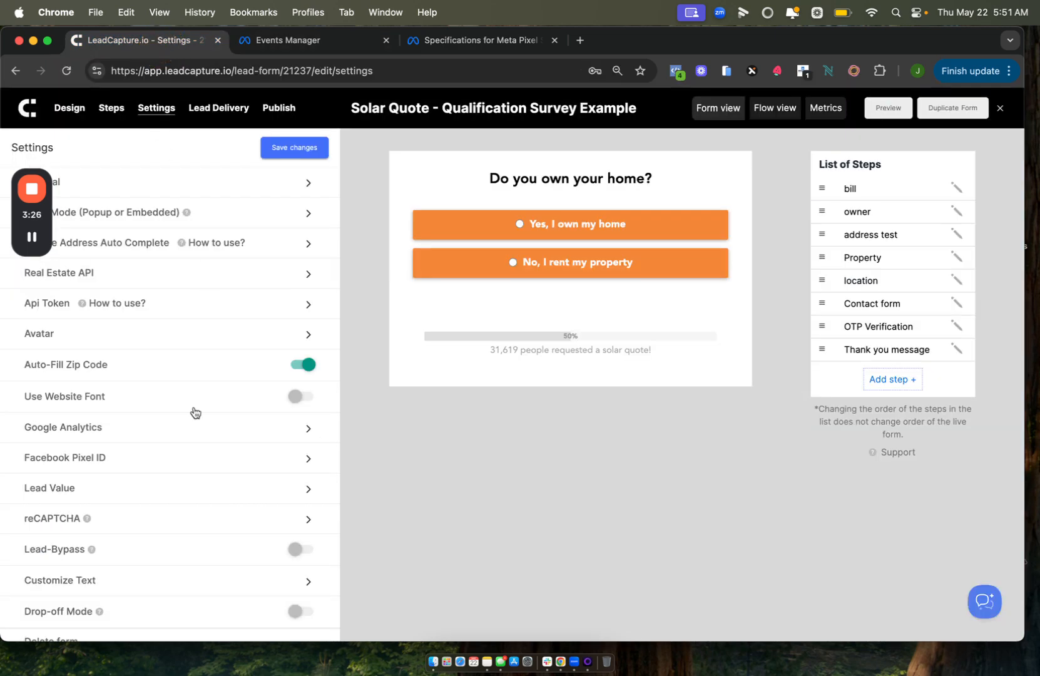
left_click(179, 459)
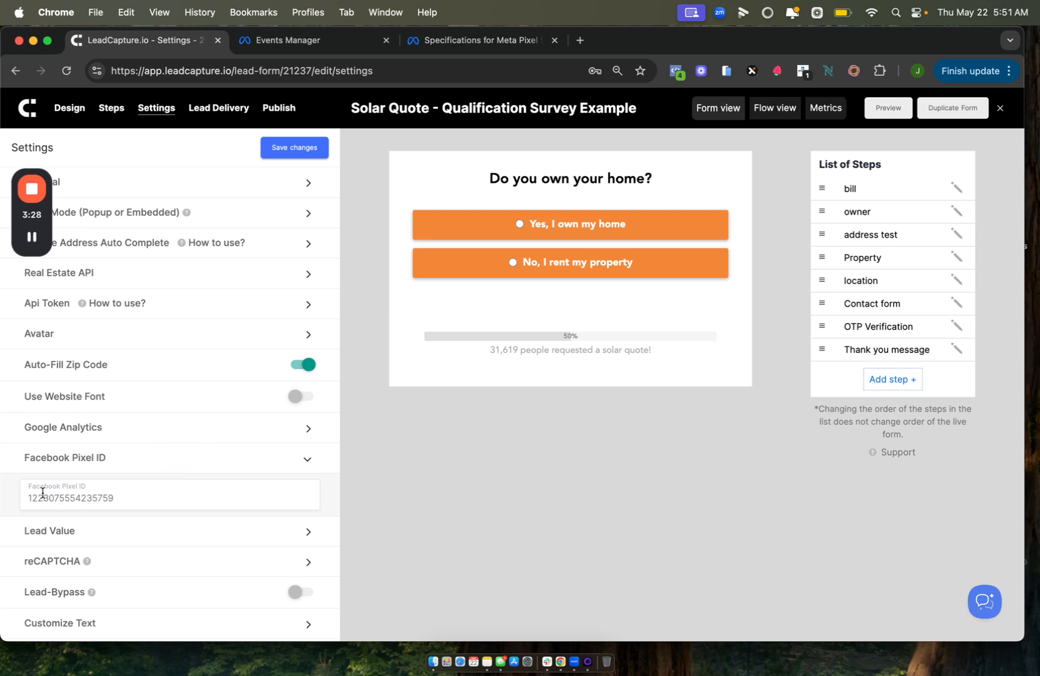
double_click(132, 485)
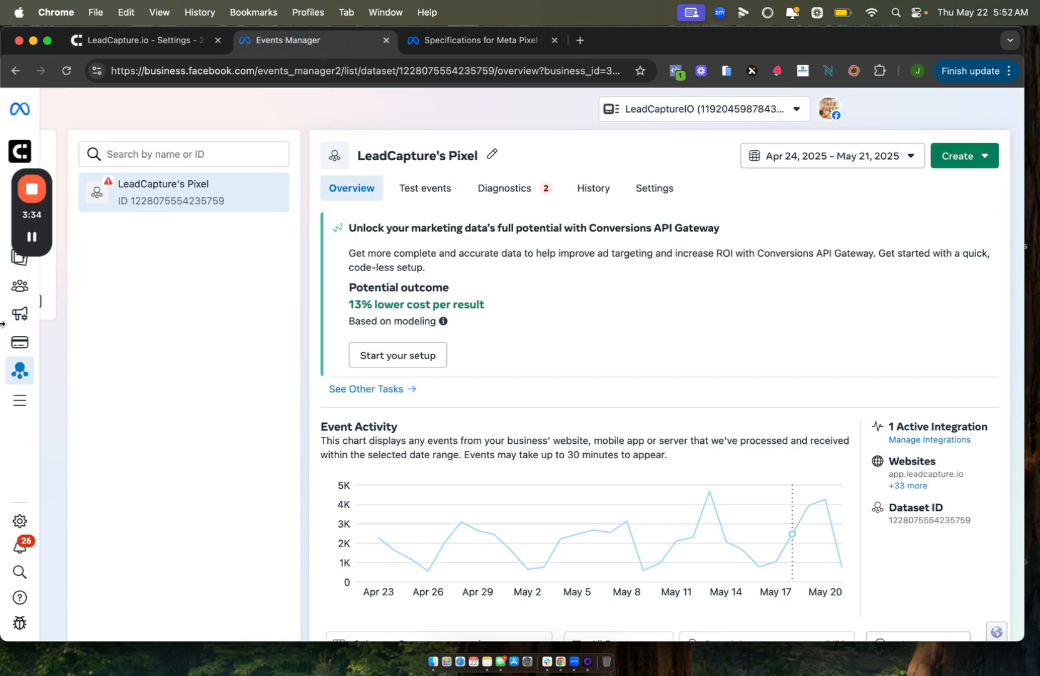
Copy the pixel's dataset ID from its Events Manager overview and return to the LeadCapture form settings.
mouse_move(19, 370)
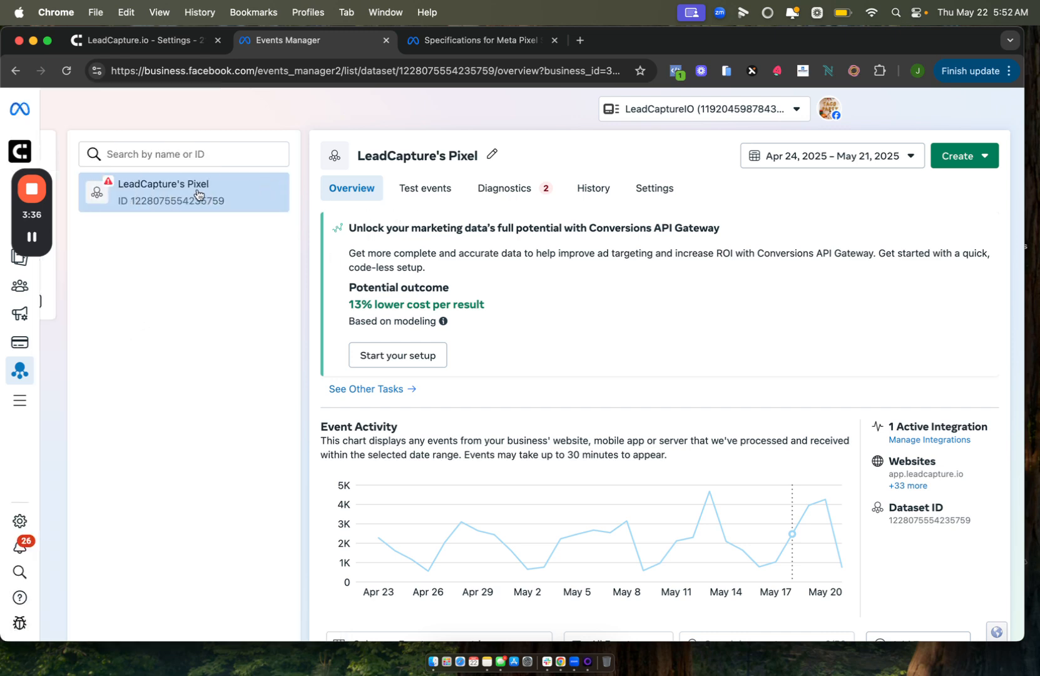
scroll(688, 394, "down", 1)
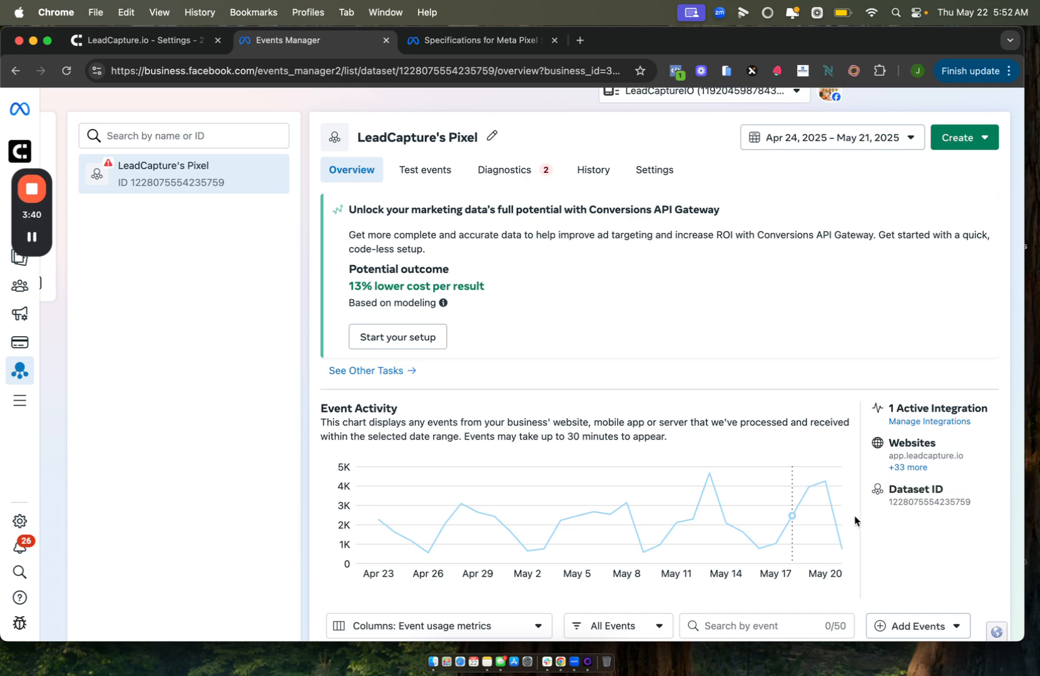
left_click(904, 504)
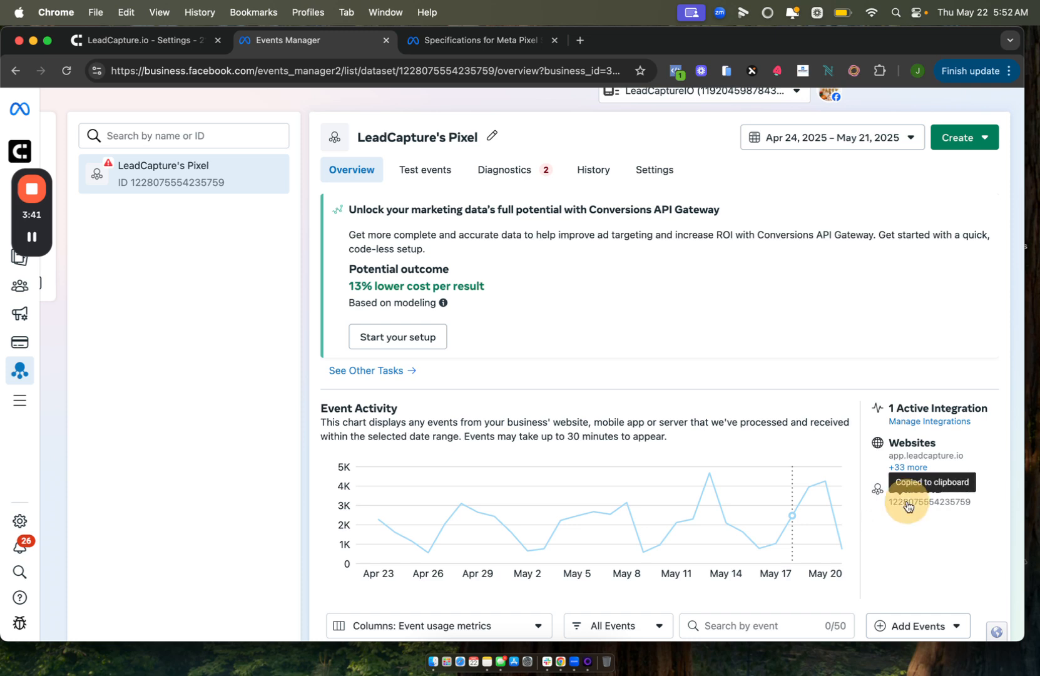
left_click(119, 40)
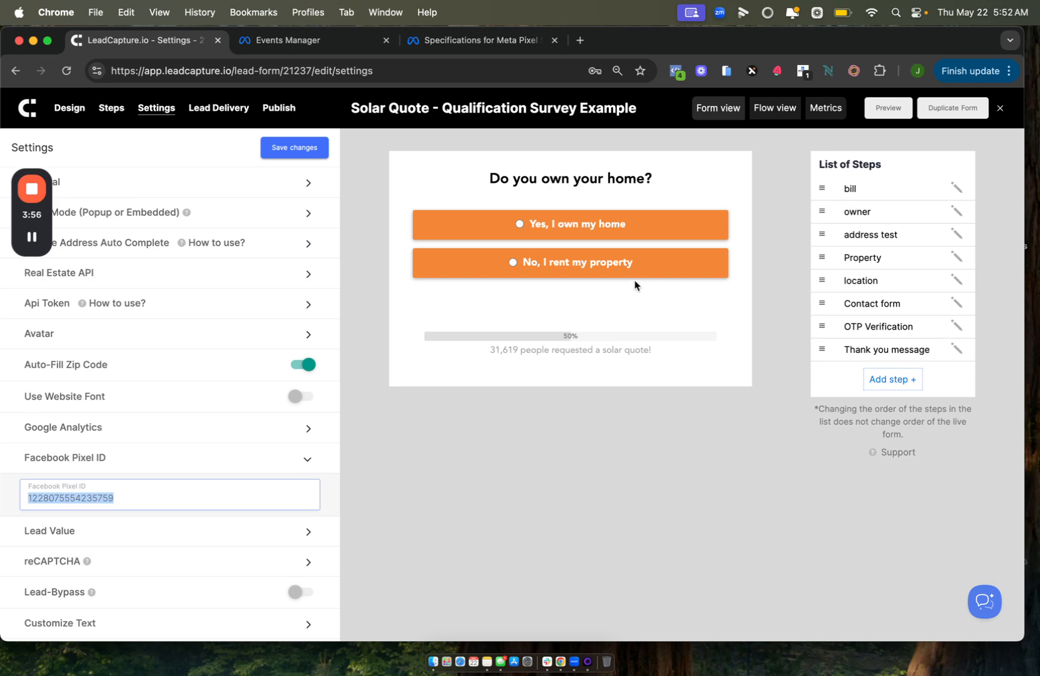
Open the Contact form step's FB Event Tracking option and select the text in its FB Event Name field.
left_click(888, 309)
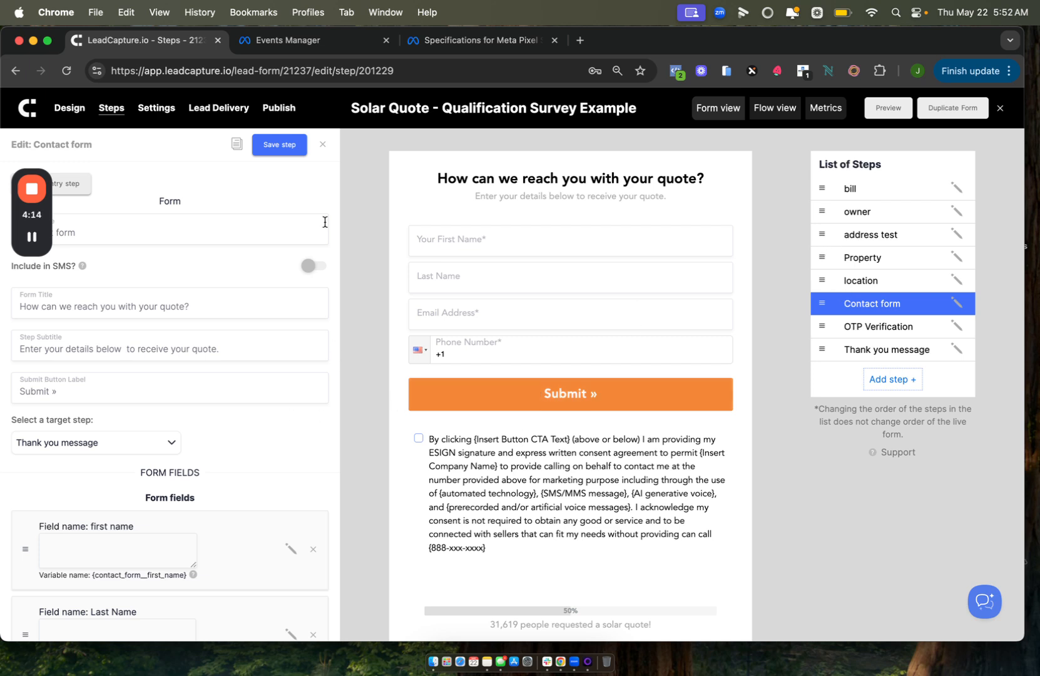
scroll(278, 457, "down", 20)
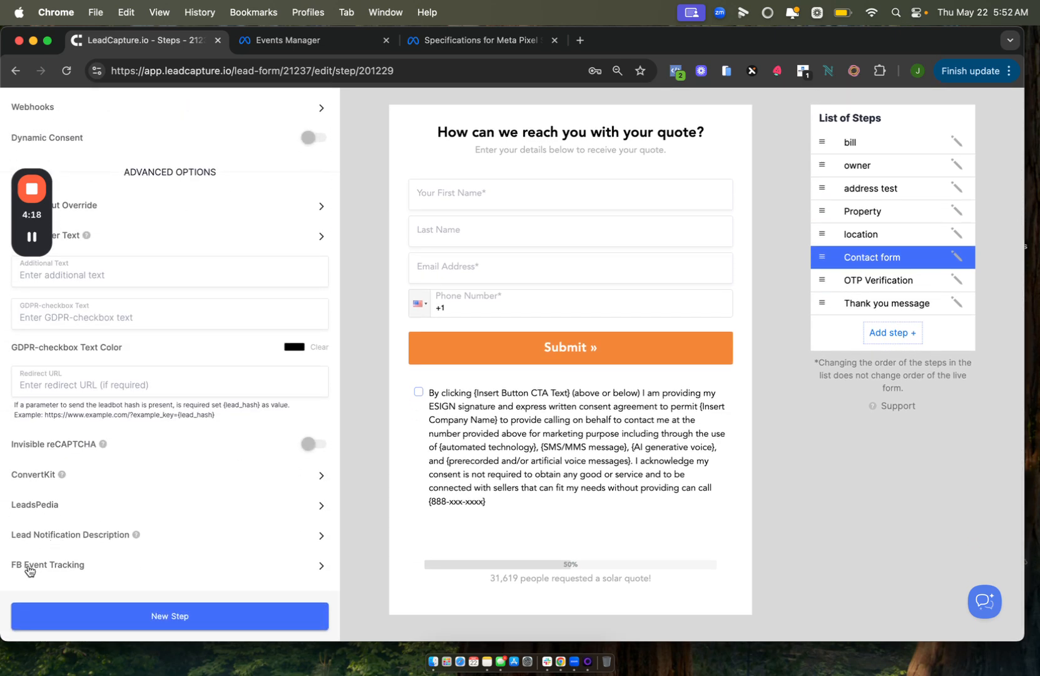
left_click(44, 566)
scroll(25, 564, "down", 2)
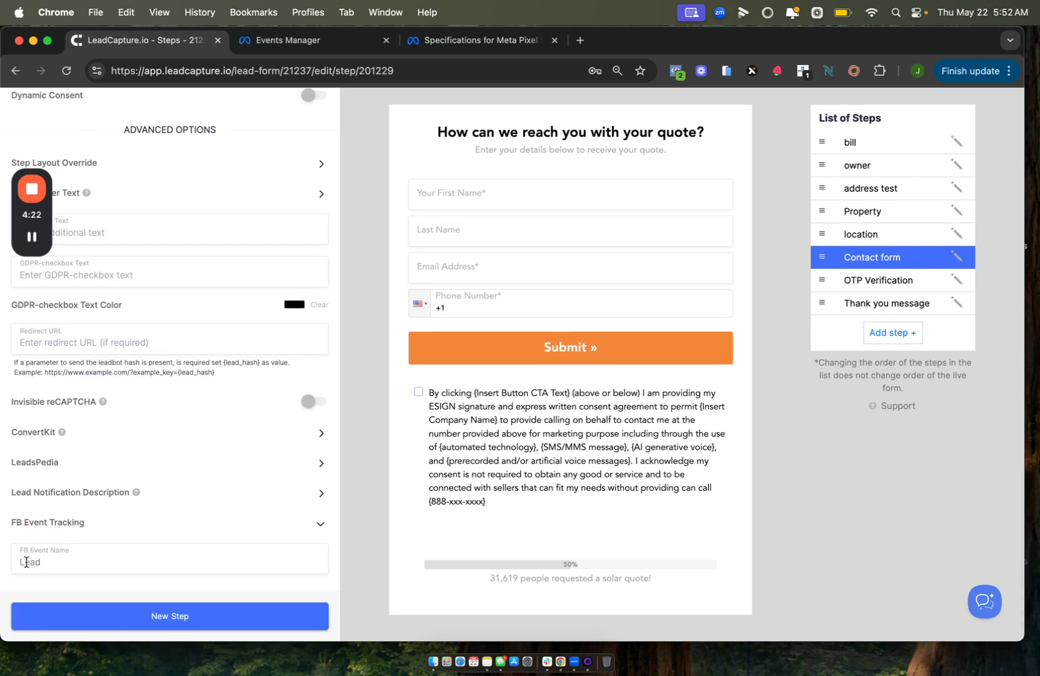
double_click(38, 562)
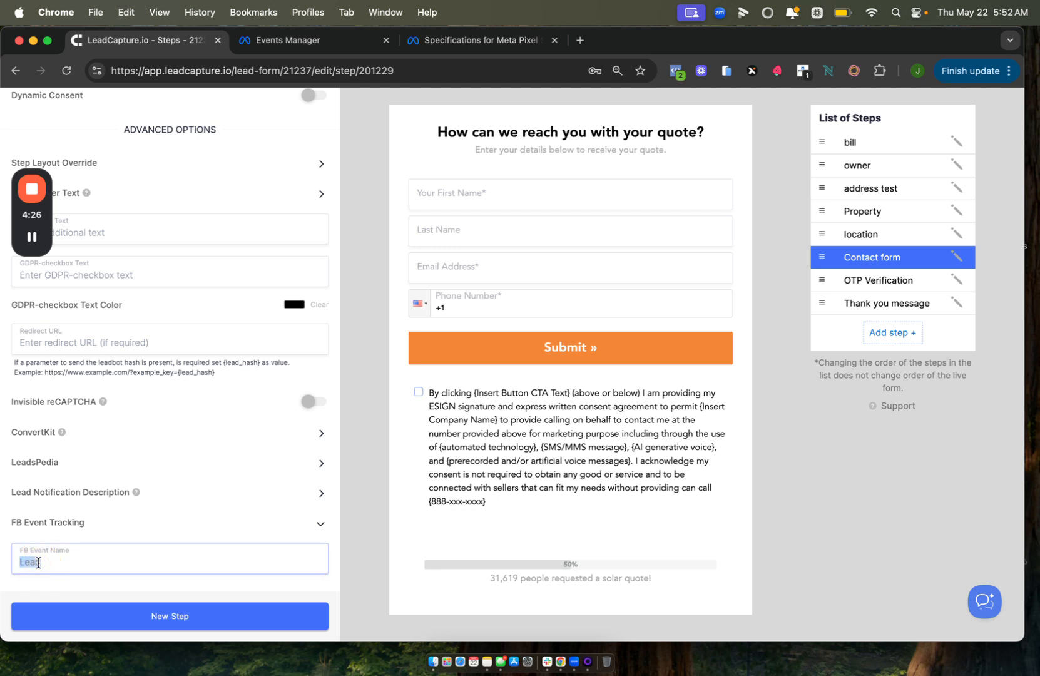
Look up the Lead event in Meta's standard events table and return to the Contact form step in LeadCapture.
left_click(433, 39)
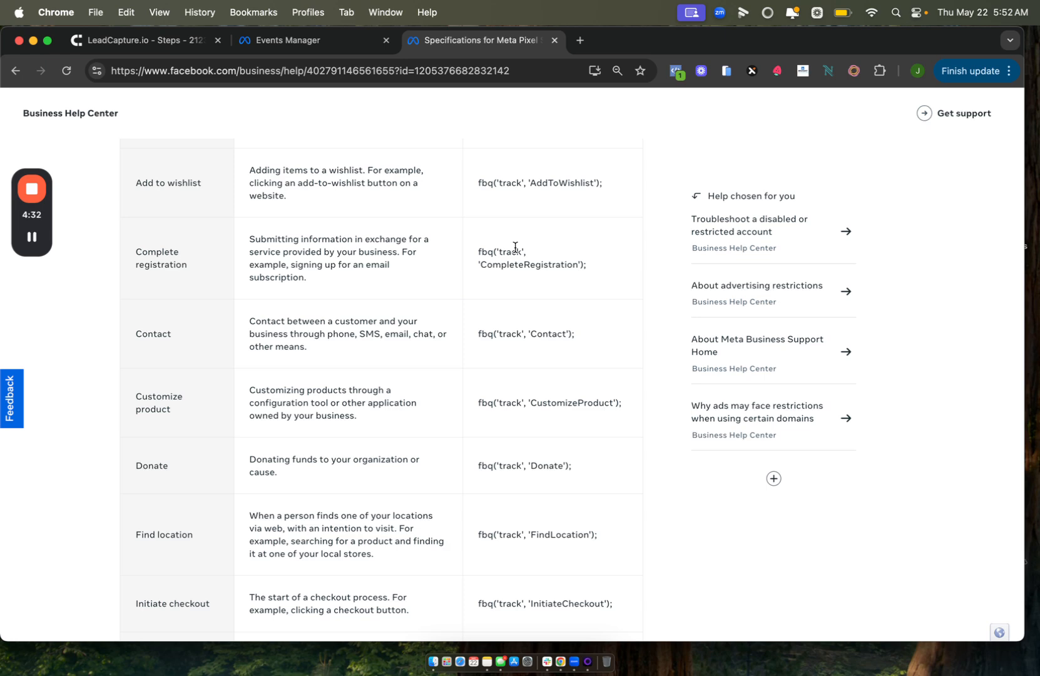
scroll(515, 249, "down", 1)
scroll(518, 251, "up", 4)
scroll(488, 346, "down", 5)
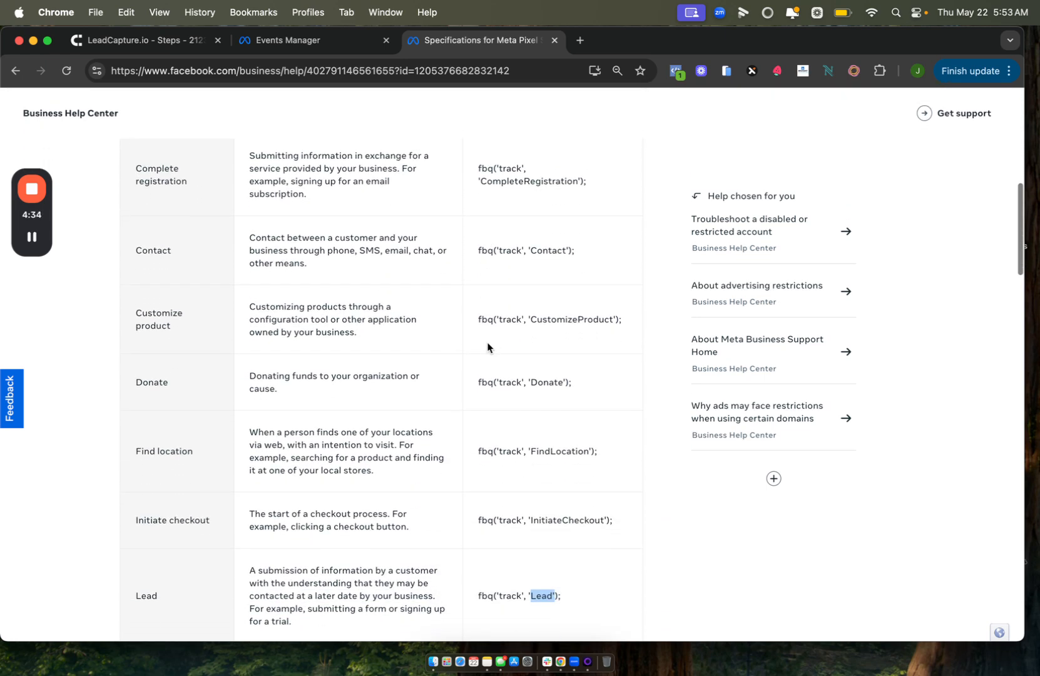
scroll(488, 346, "down", 5)
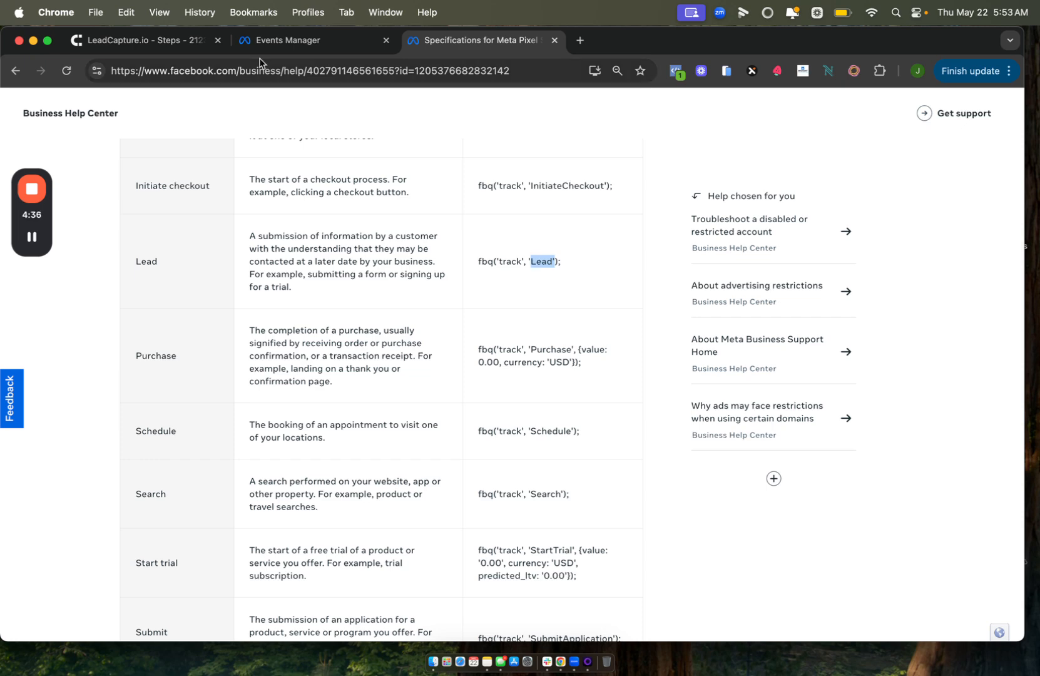
left_click(132, 40)
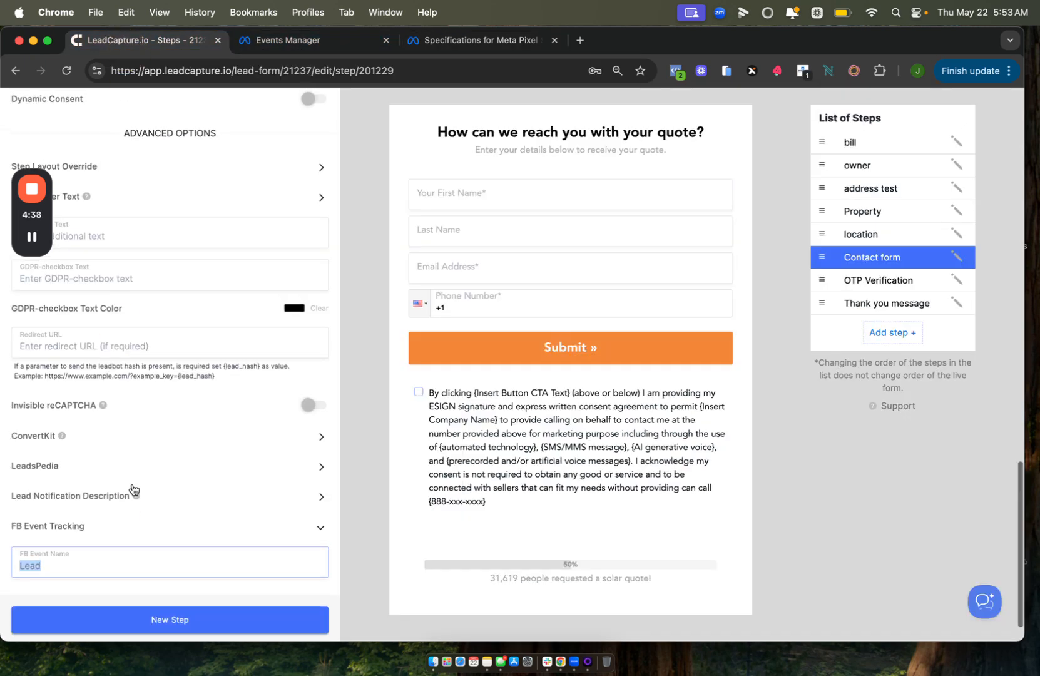
scroll(133, 489, "up", 10)
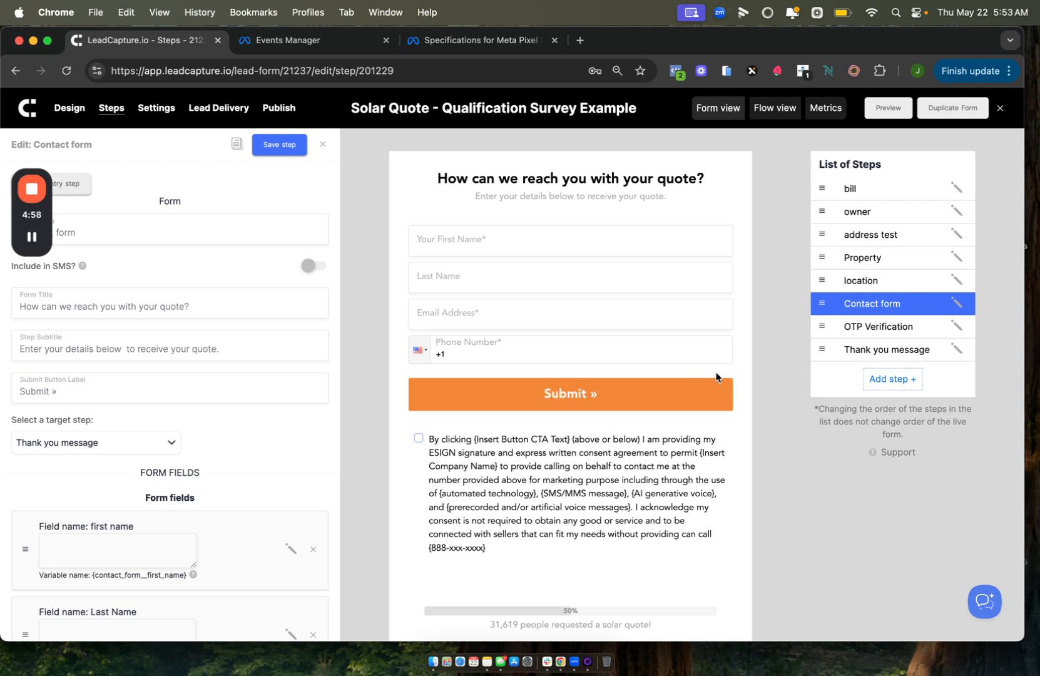
Open the bill step's $401 - $500 response for editing and expand its FB Event Tracking option to reach the FB Event Name field.
left_click(860, 193)
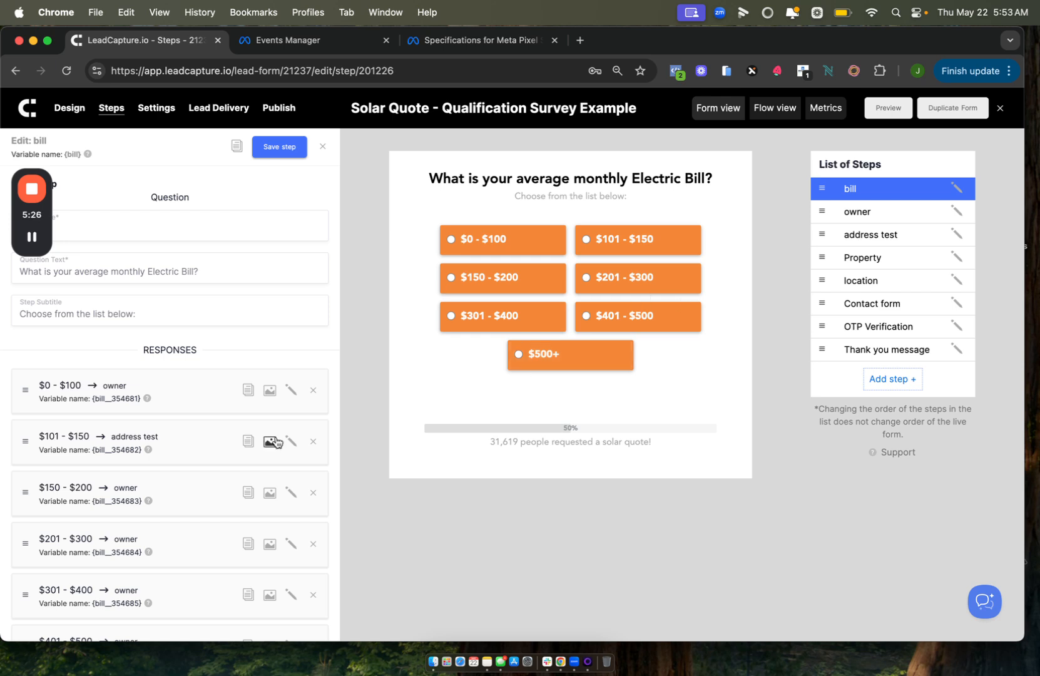
scroll(139, 404, "down", 1)
scroll(138, 401, "down", 5)
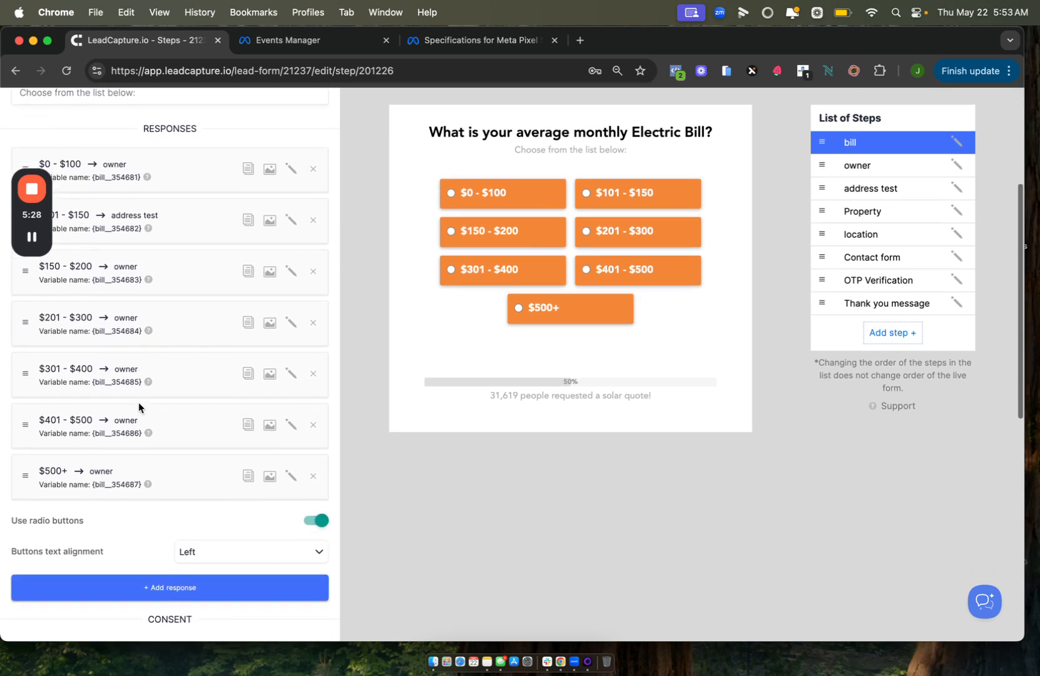
left_click(291, 423)
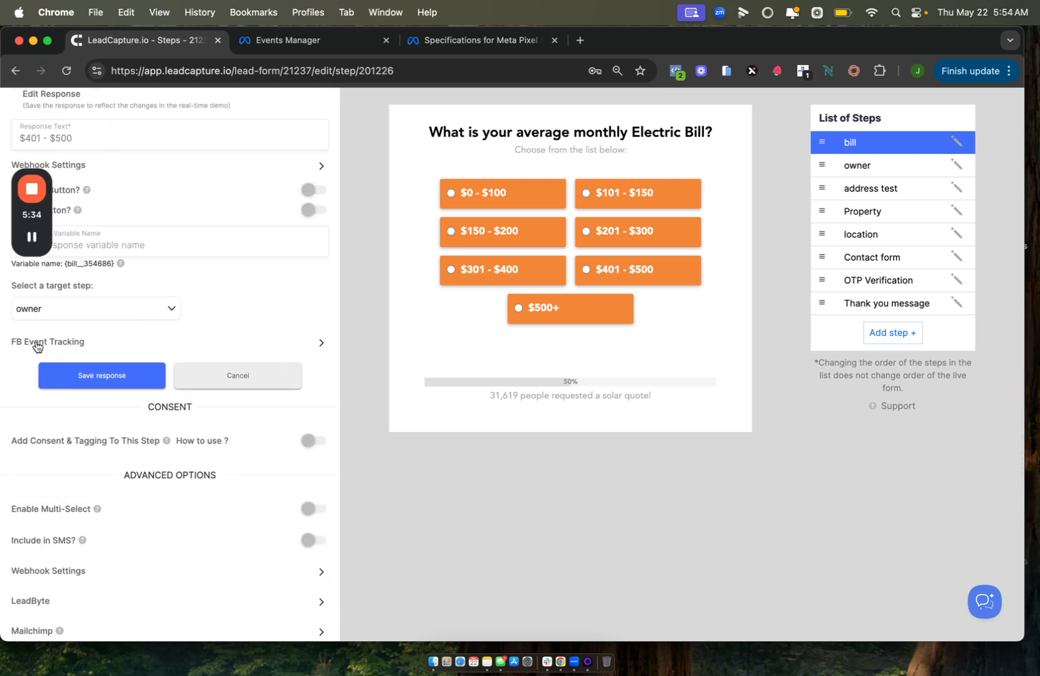
left_click(74, 348)
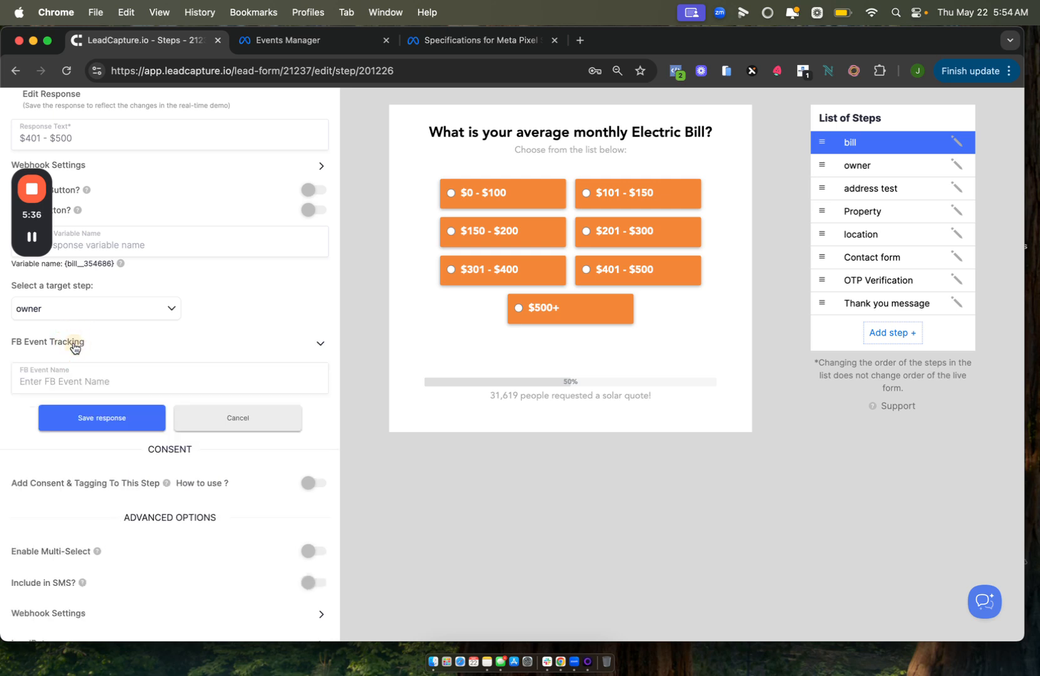
left_click(35, 379)
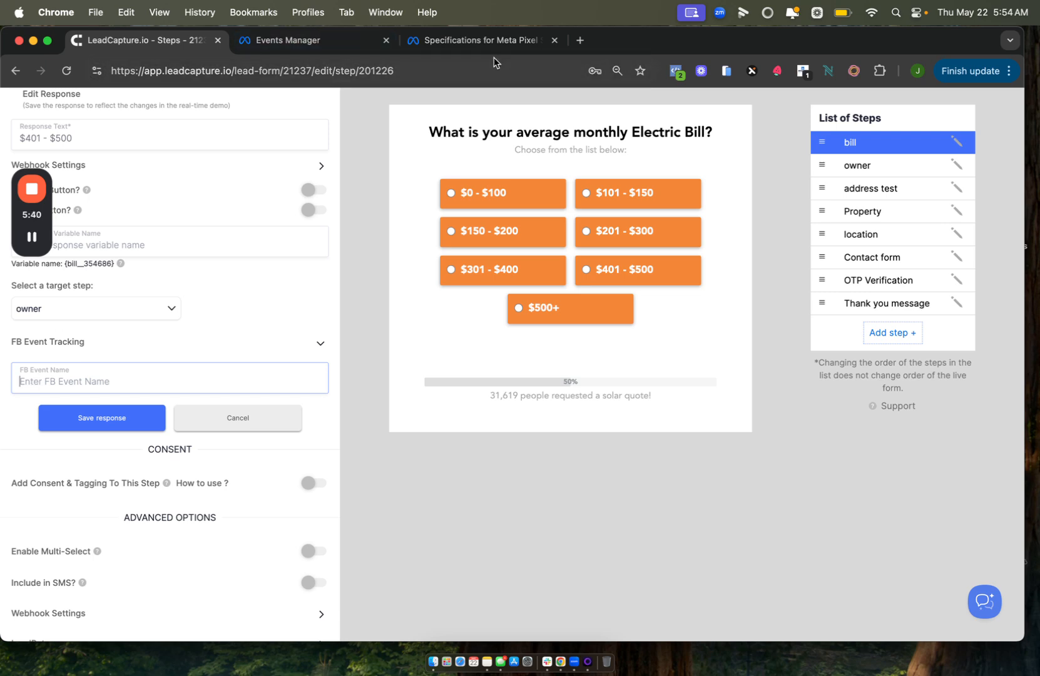
left_click(482, 42)
left_click(112, 43)
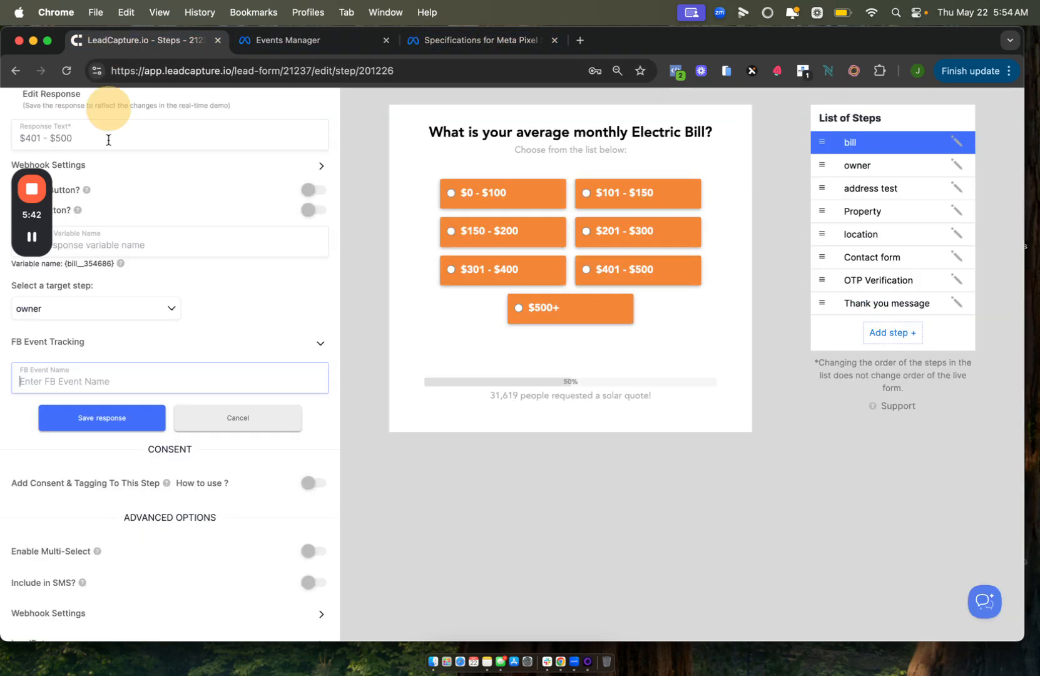
type("o")
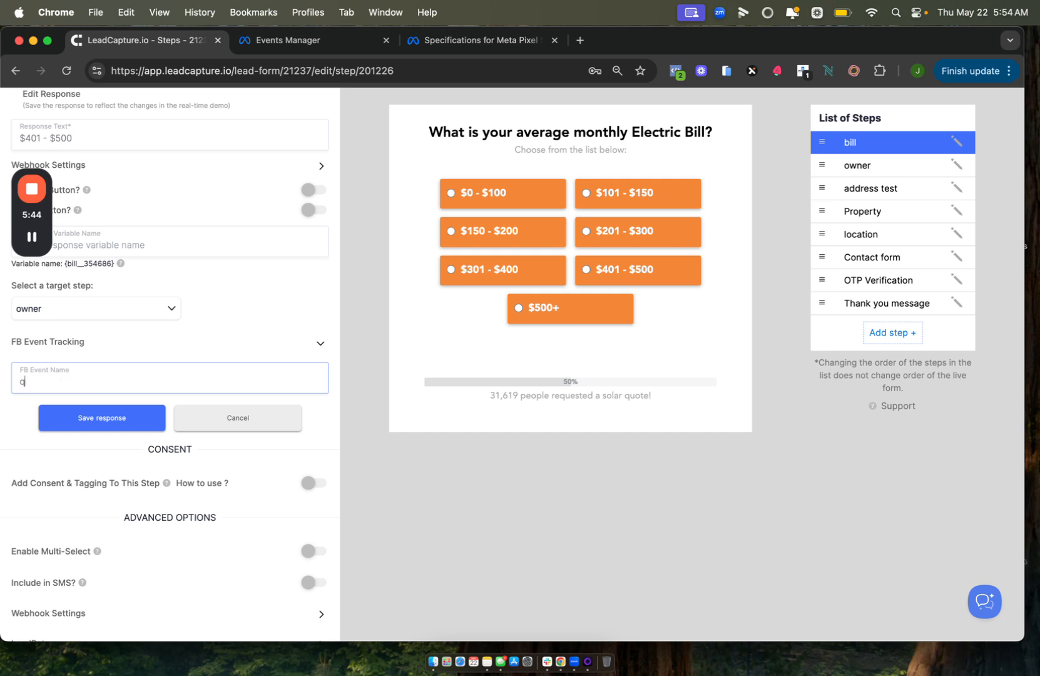
type("ualifie")
key("BackSpace")
key("BackSpace")
key("BackSpace")
key("BackSpace")
key("BackSpace")
key("BackSpace")
key("BackSpace")
Check the FB Event Name of the bill step's $0 - $100 response and leave the response without saving.
scroll(224, 200, "up", 10)
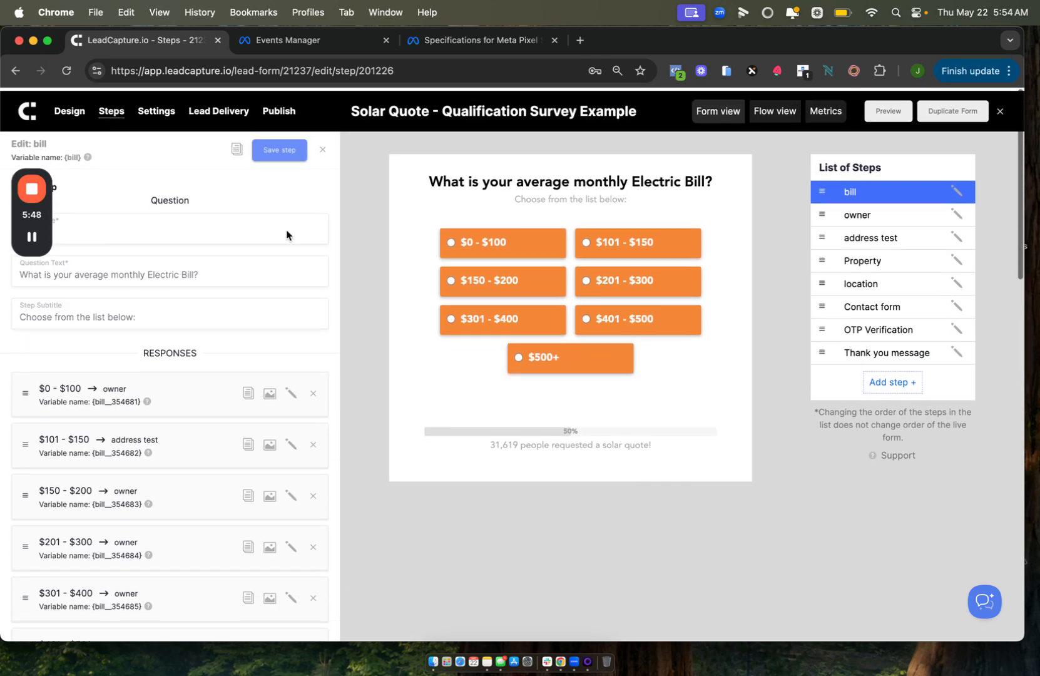
scroll(354, 474, "down", 10)
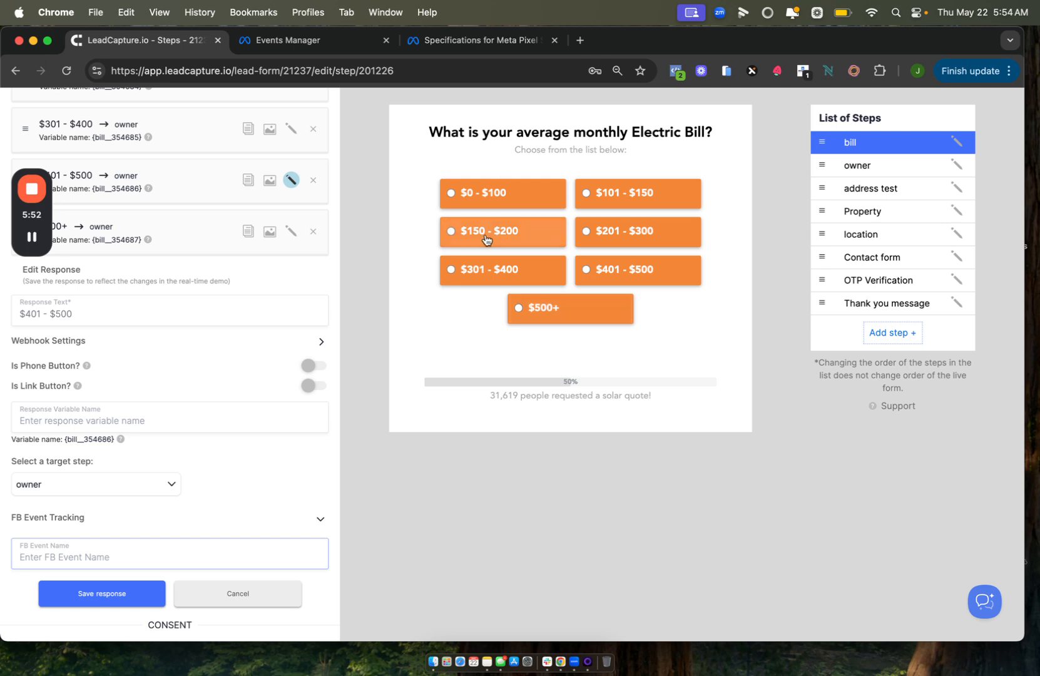
scroll(166, 187, "up", 5)
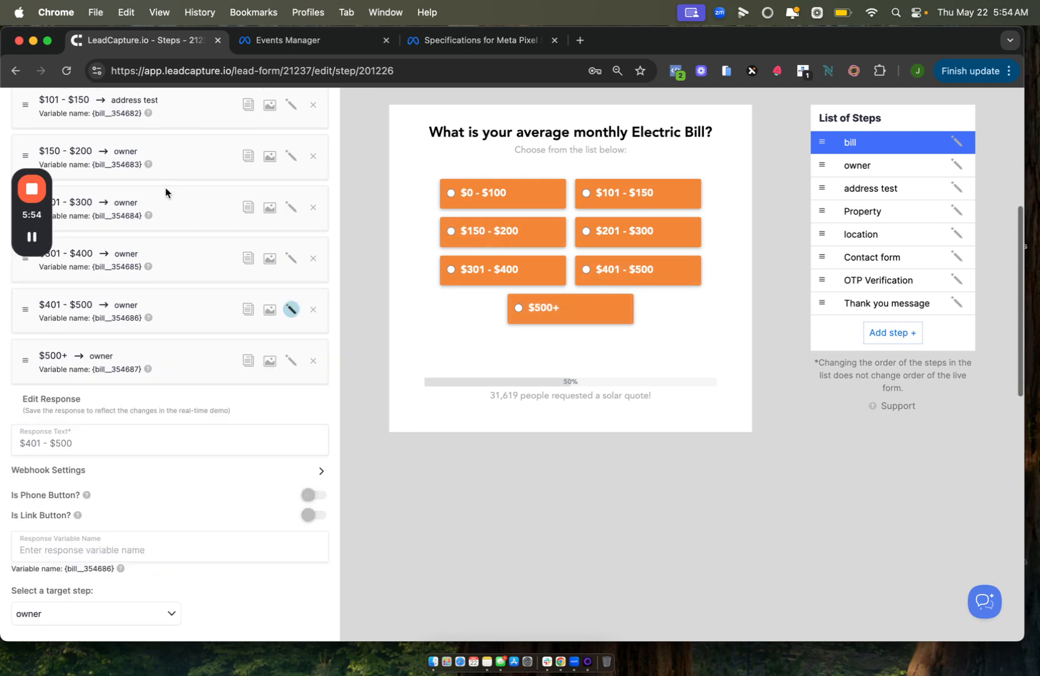
left_click(292, 201)
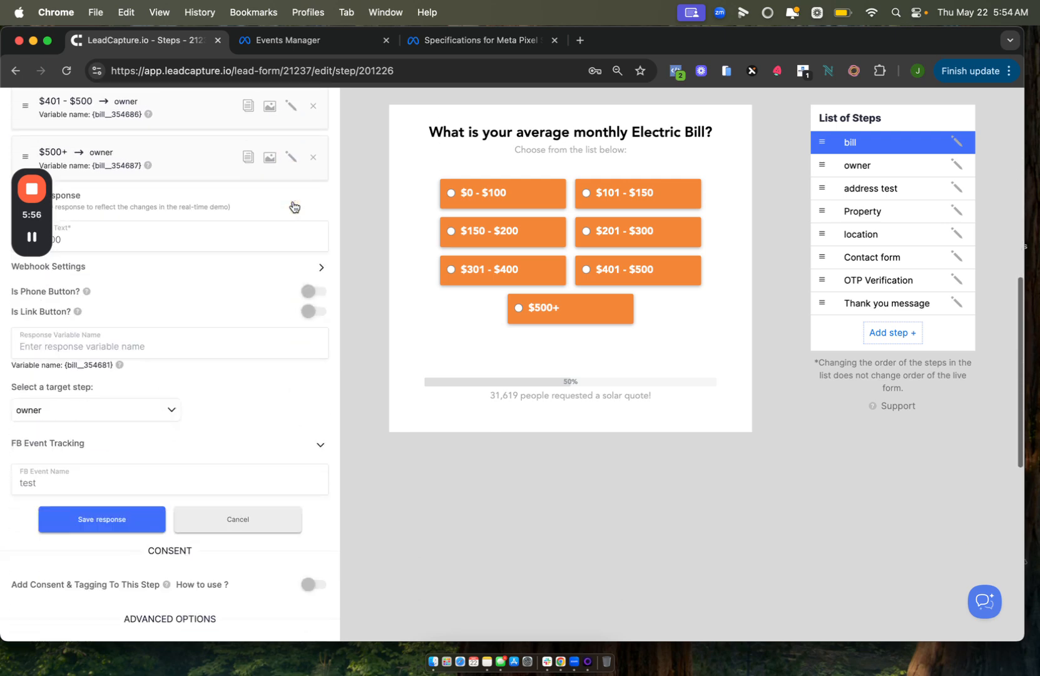
double_click(34, 380)
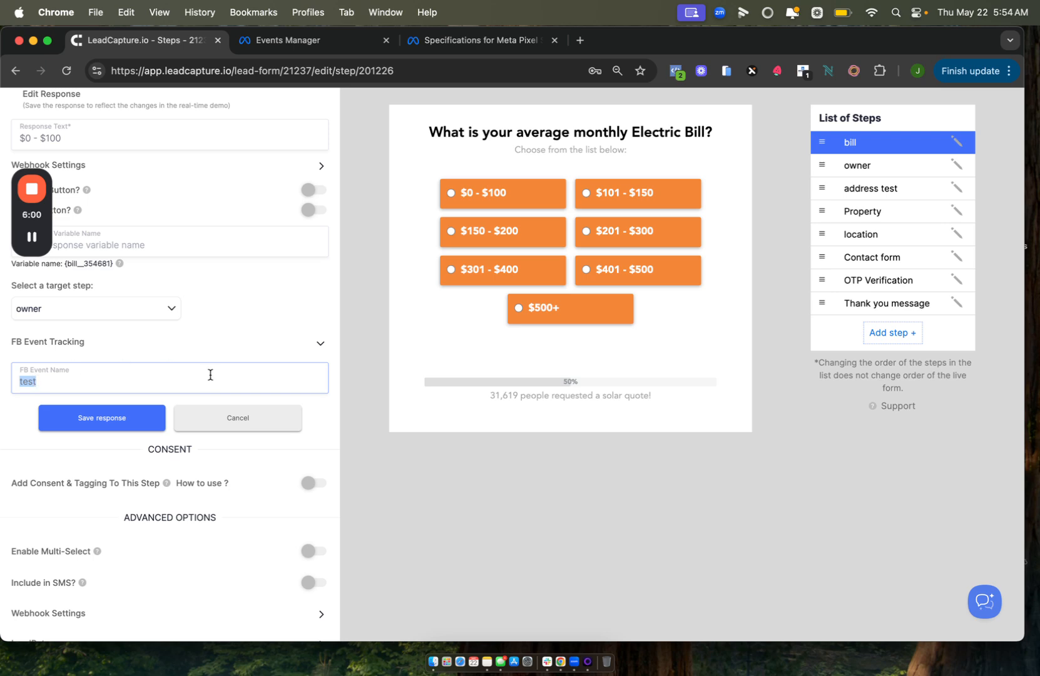
left_click(238, 417)
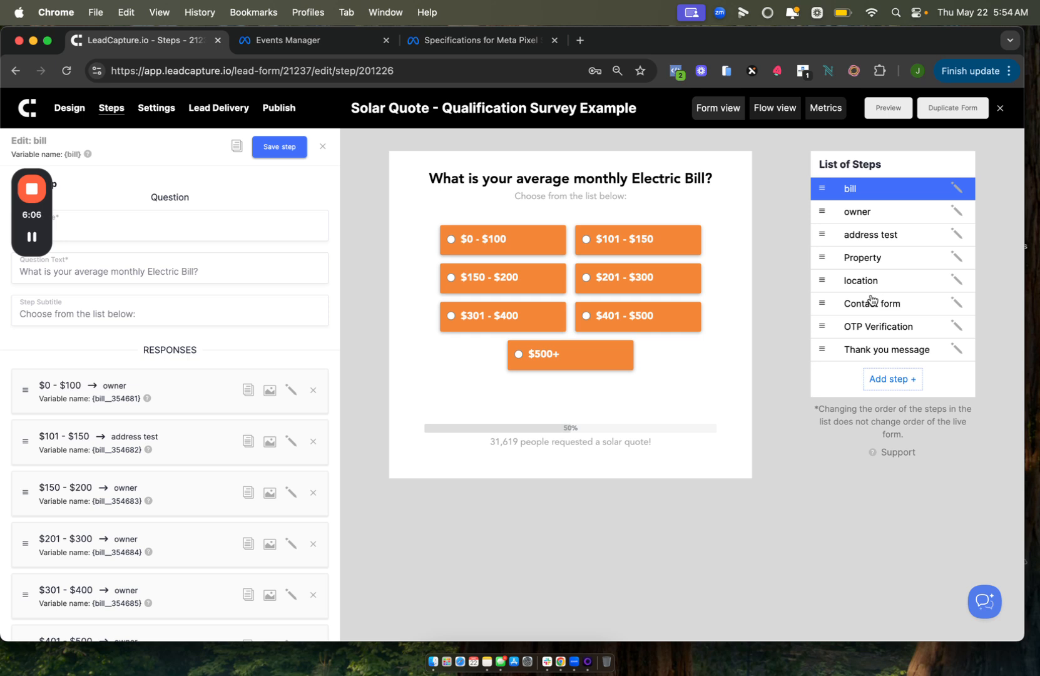
Compare the Contact form step with the OTP Verification step, viewing the form preview of each.
left_click(856, 306)
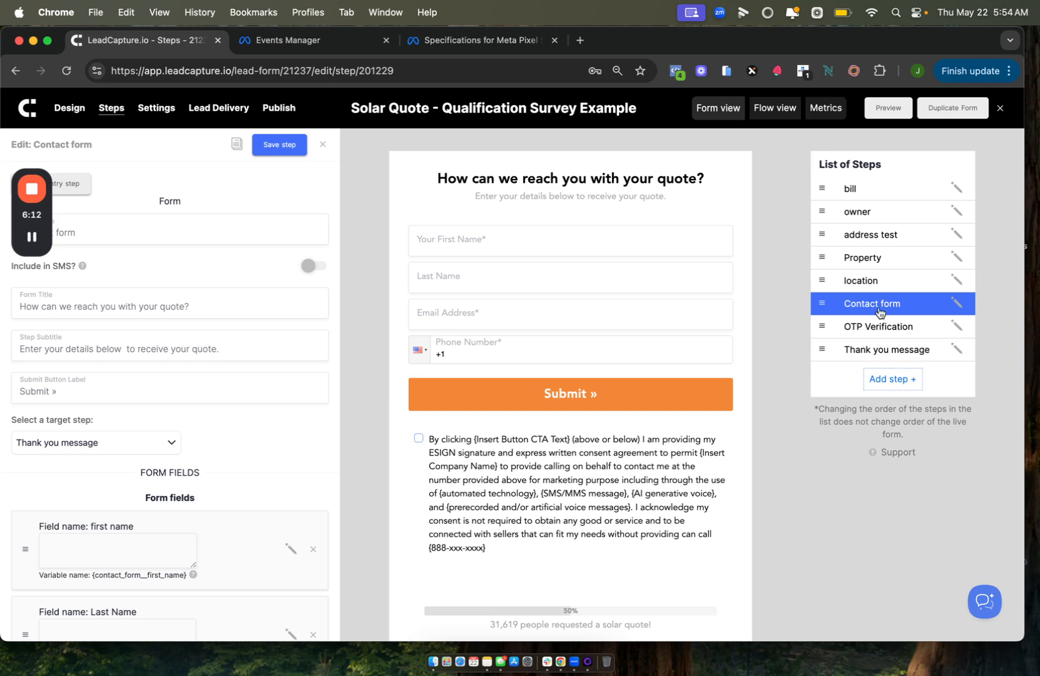
left_click(869, 327)
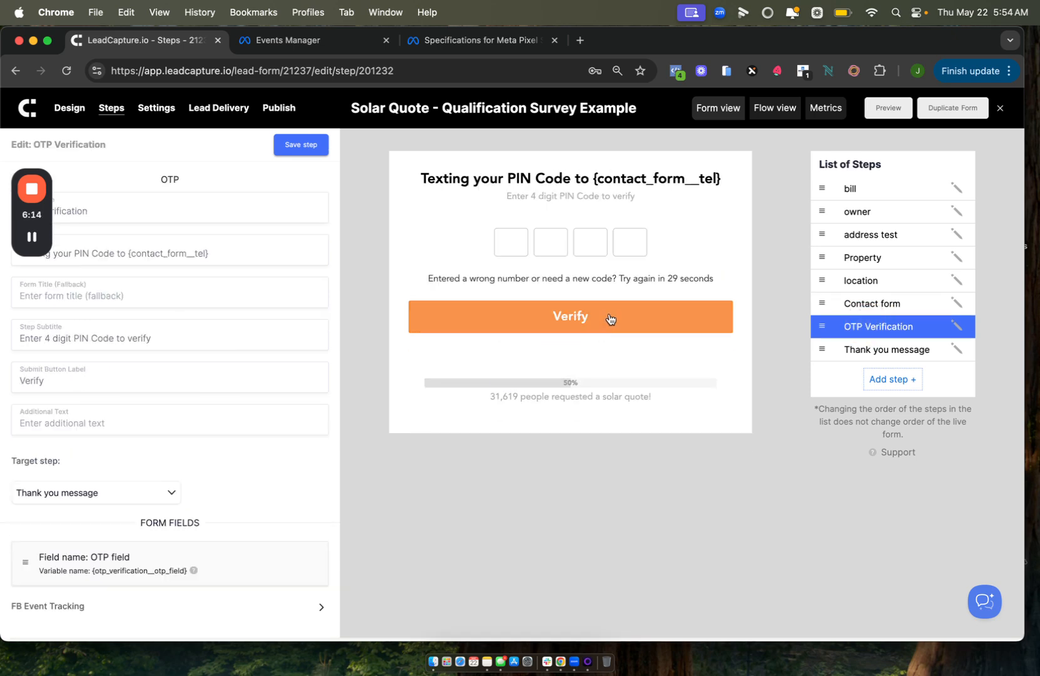
left_click(879, 307)
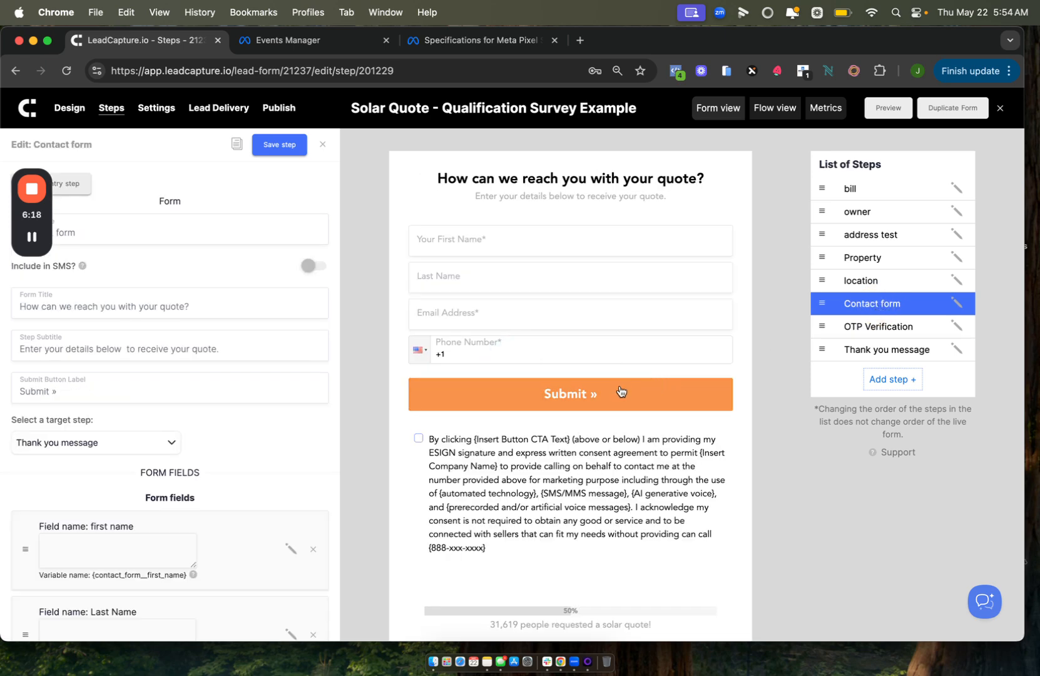
left_click(882, 326)
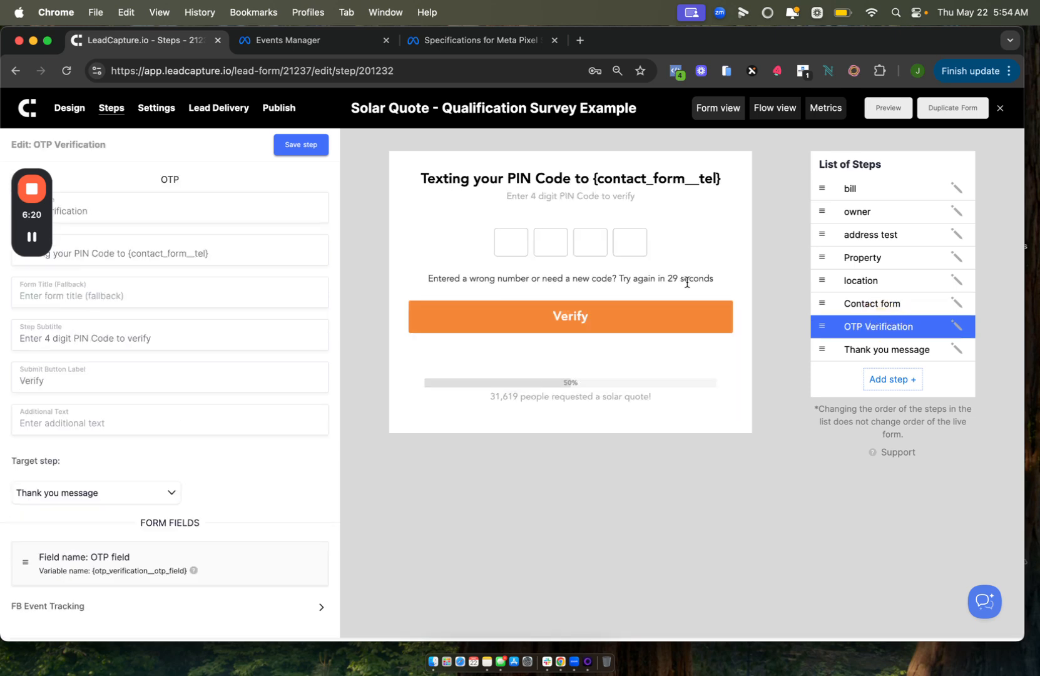
left_click(879, 305)
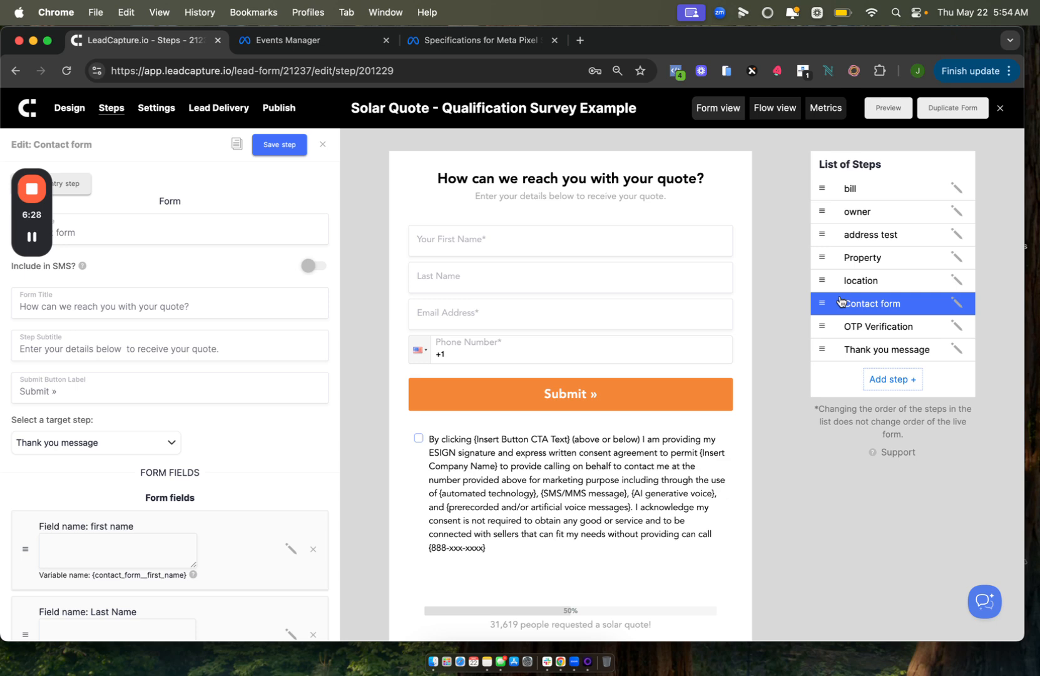
left_click(875, 324)
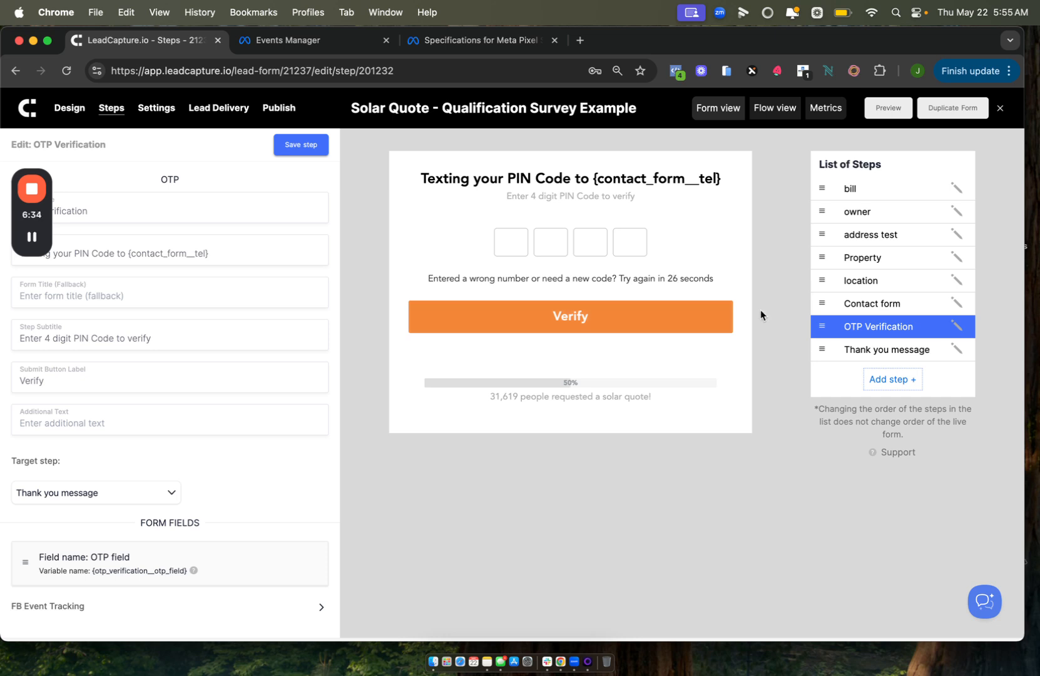
left_click(851, 304)
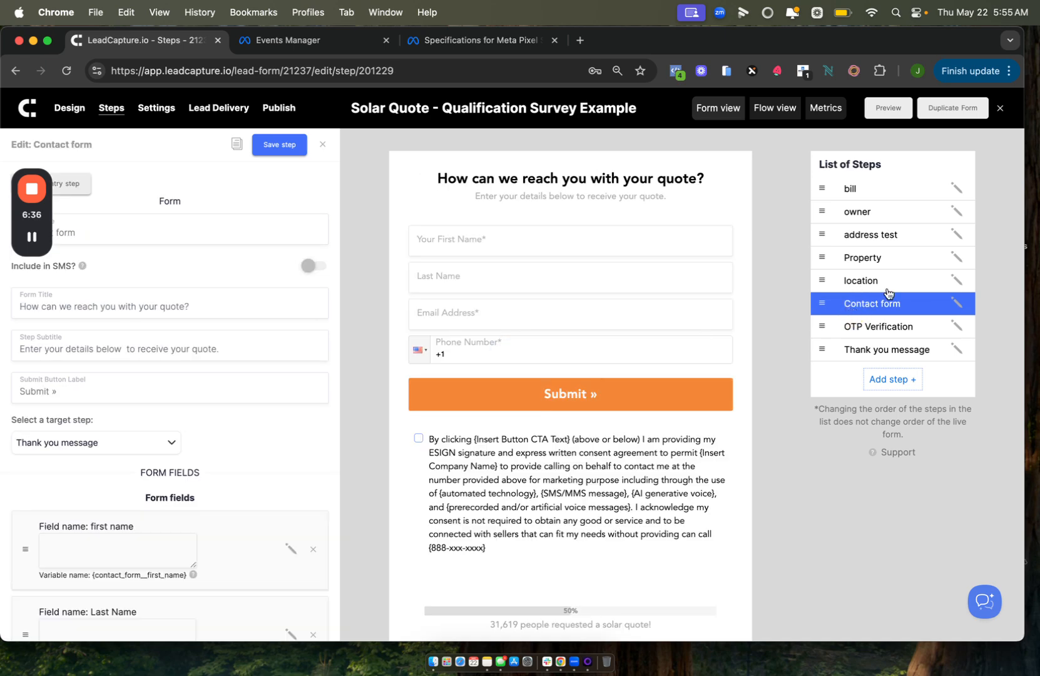
left_click(856, 327)
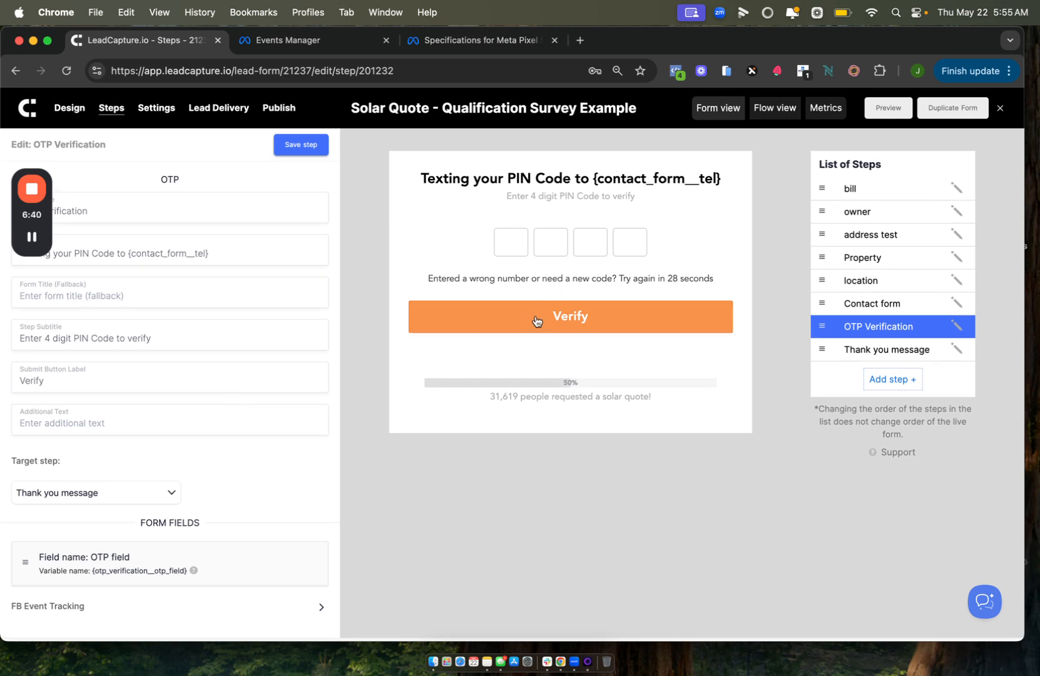
Expand the OTP Verification step's FB Event Tracking option and compare the step with the Contact form step again.
left_click(52, 606)
scroll(51, 607, "down", 2)
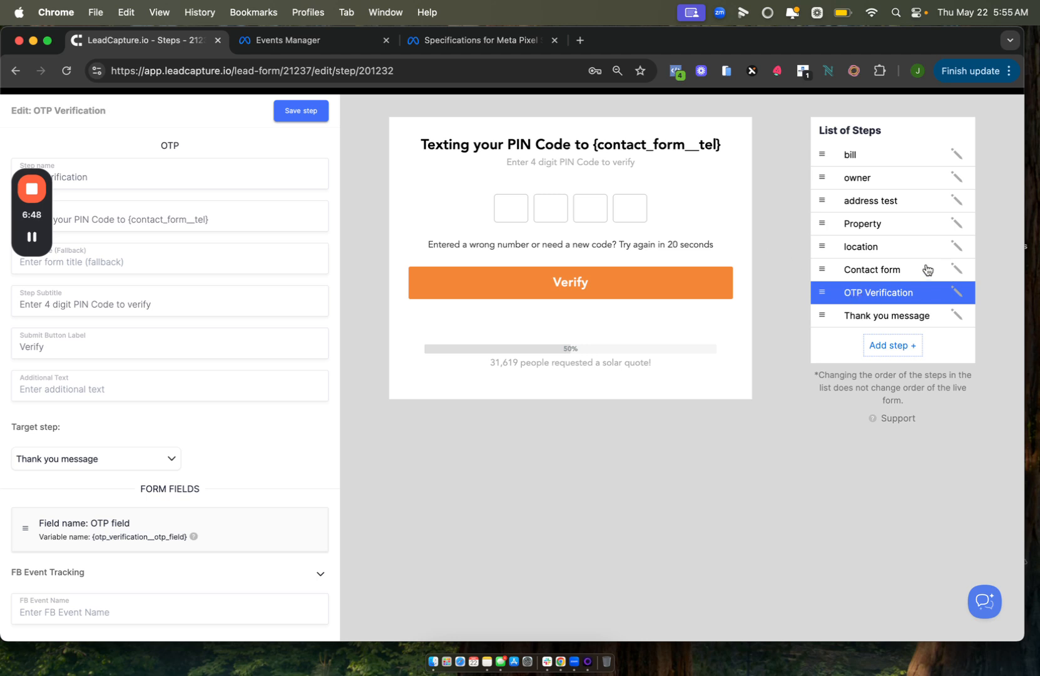
left_click(869, 272)
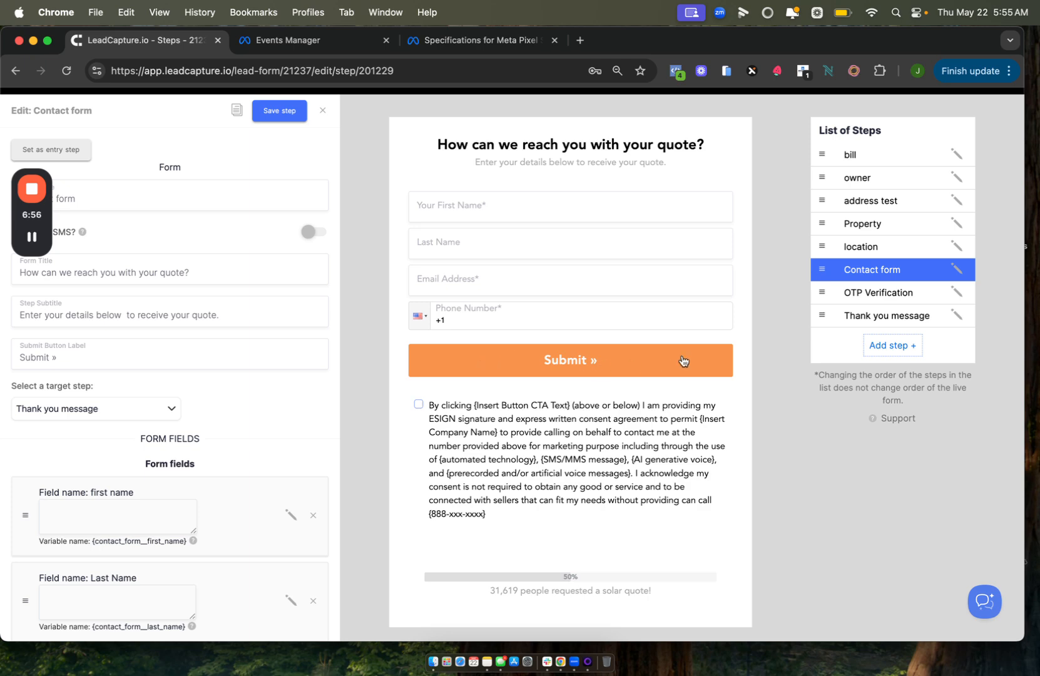
left_click(871, 294)
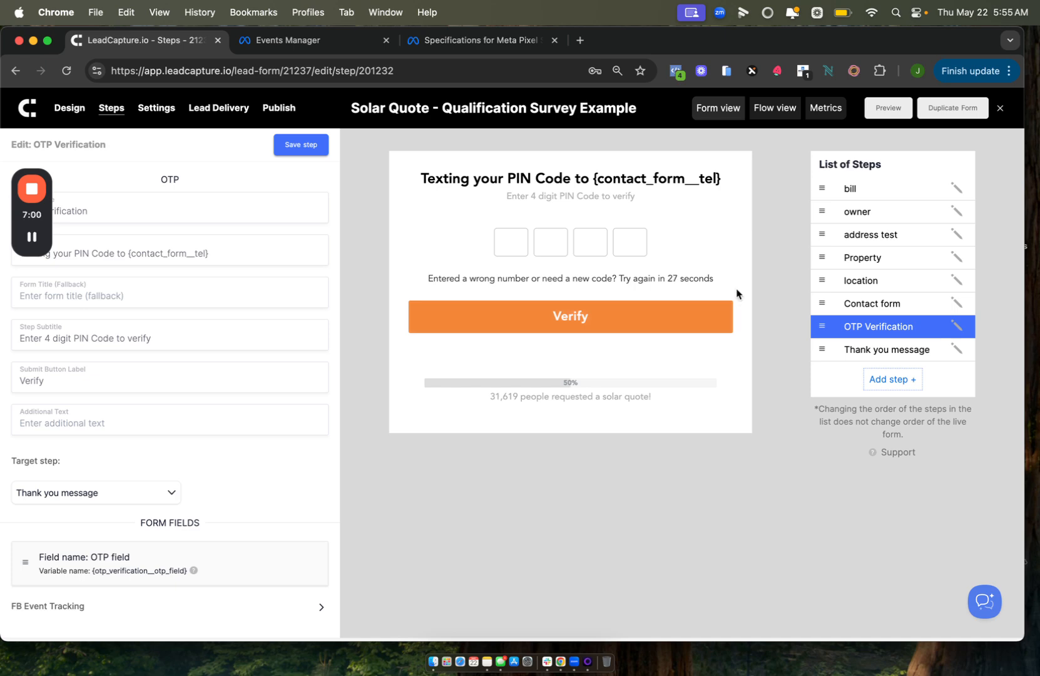
left_click(896, 303)
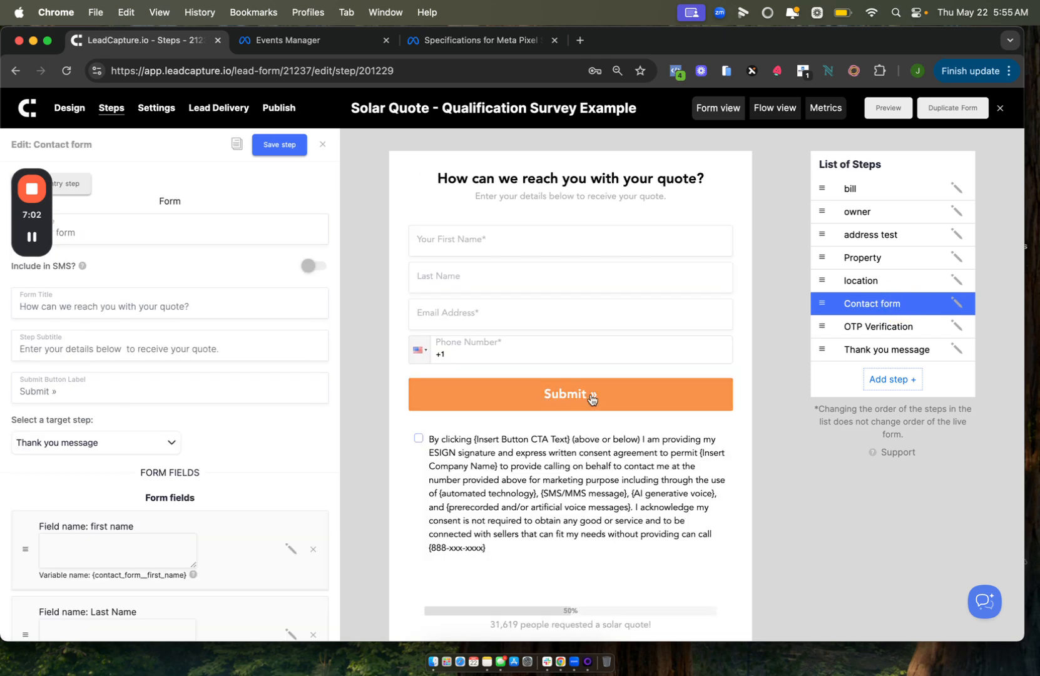
left_click(859, 327)
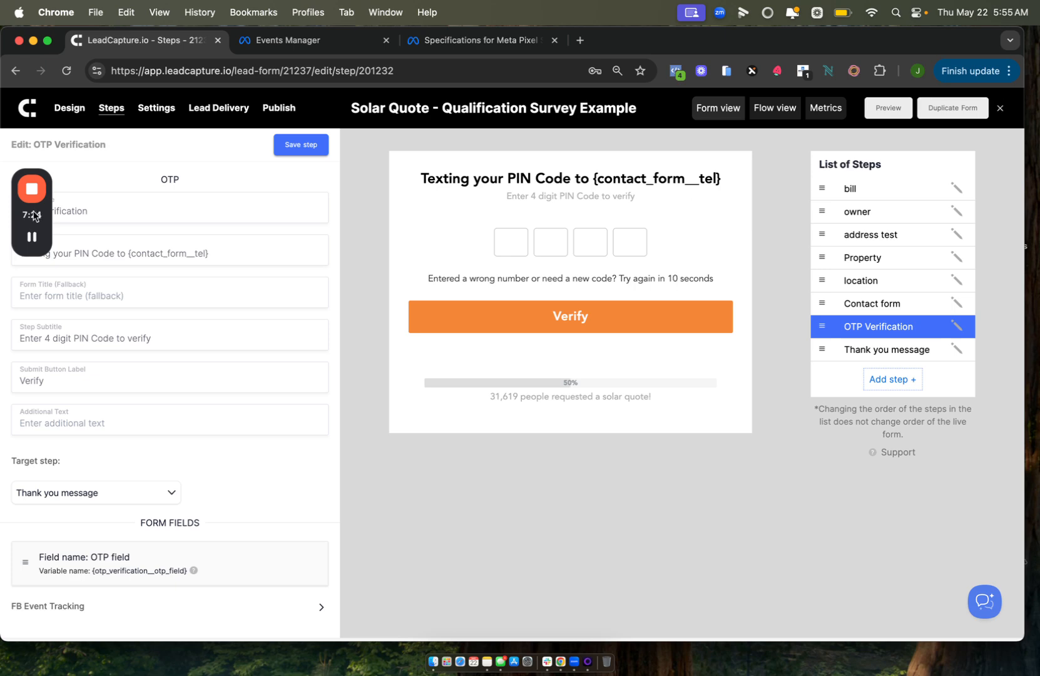
On the live solar landing page, answer the electric bill question with $0 - $100 and inspect the tracked event in Meta Pixel Helper.
mouse_move(27, 246)
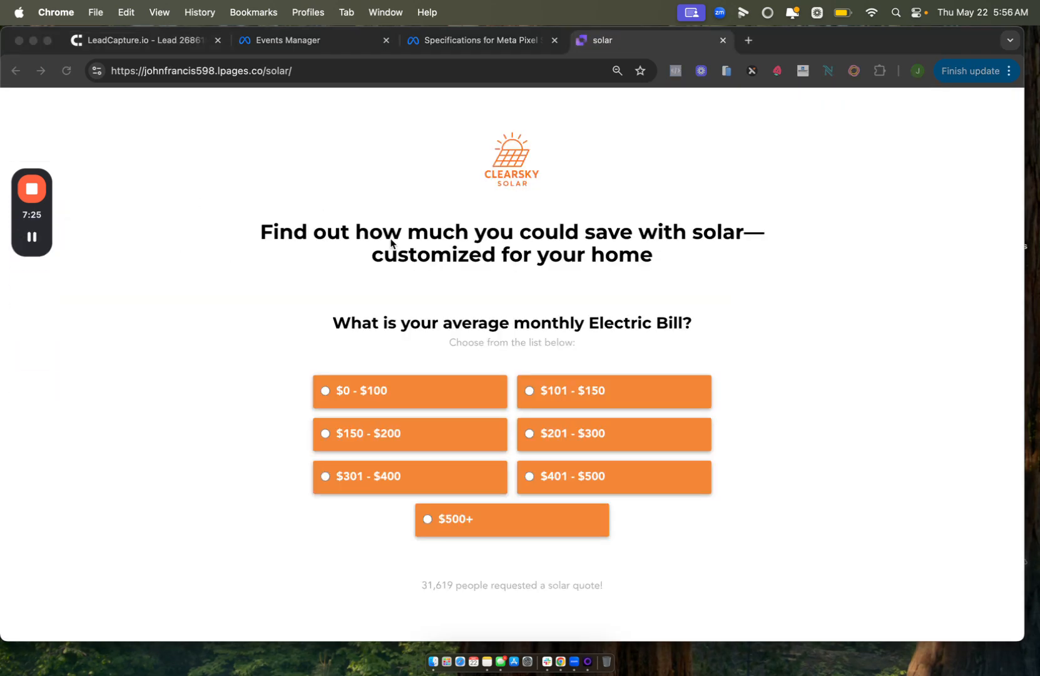
scroll(391, 243, "down", 2)
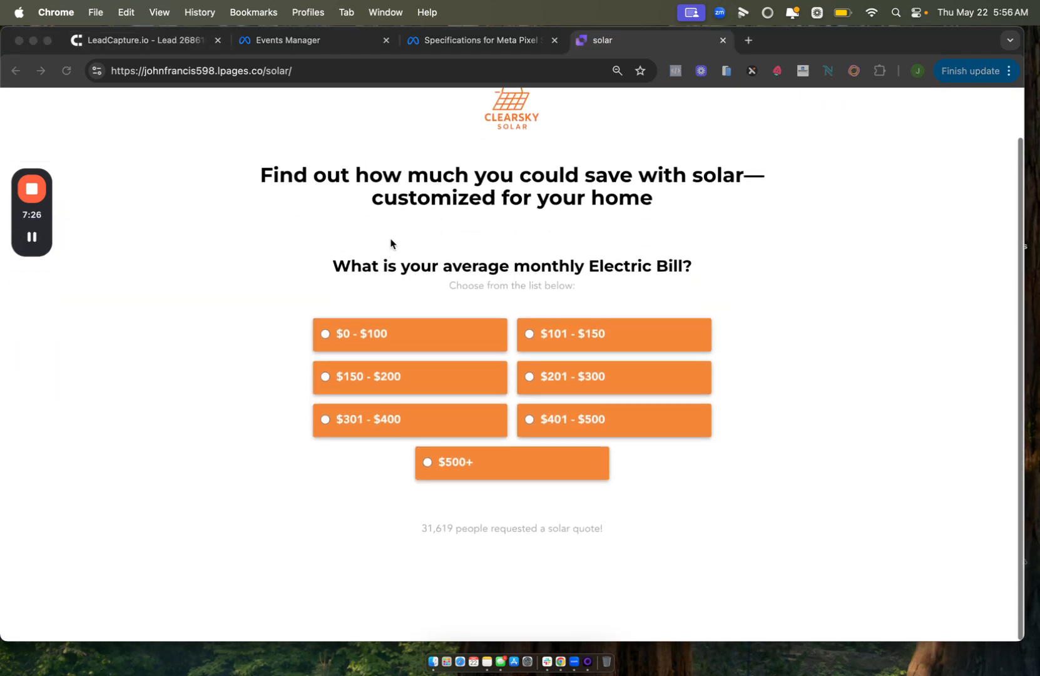
scroll(391, 243, "up", 2)
scroll(390, 242, "down", 2)
scroll(390, 241, "up", 2)
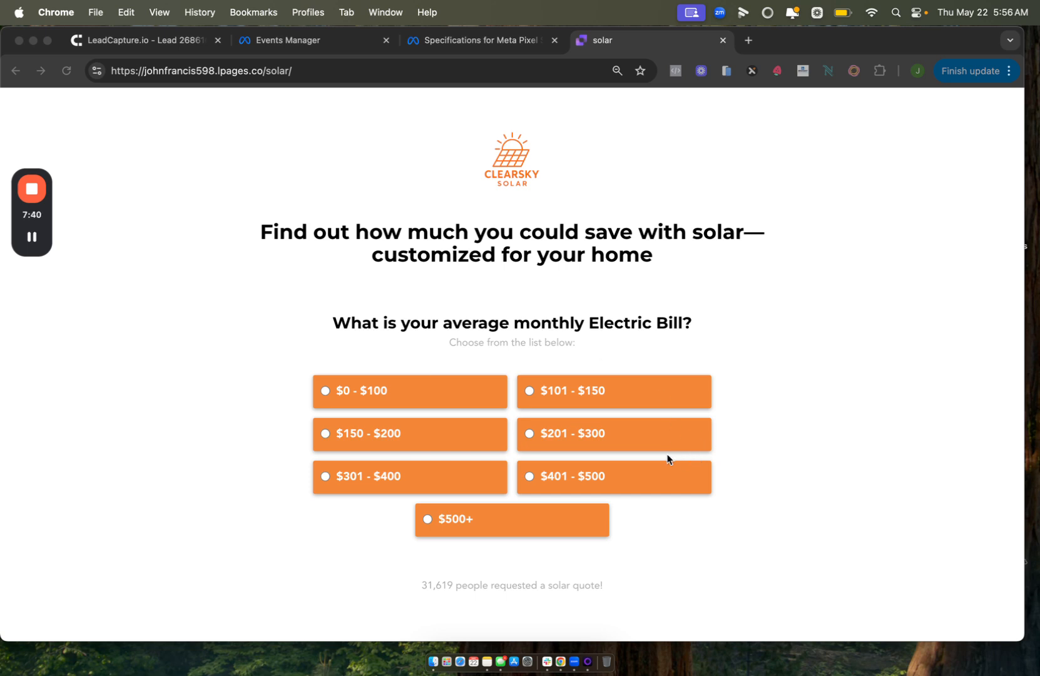
left_click(234, 348)
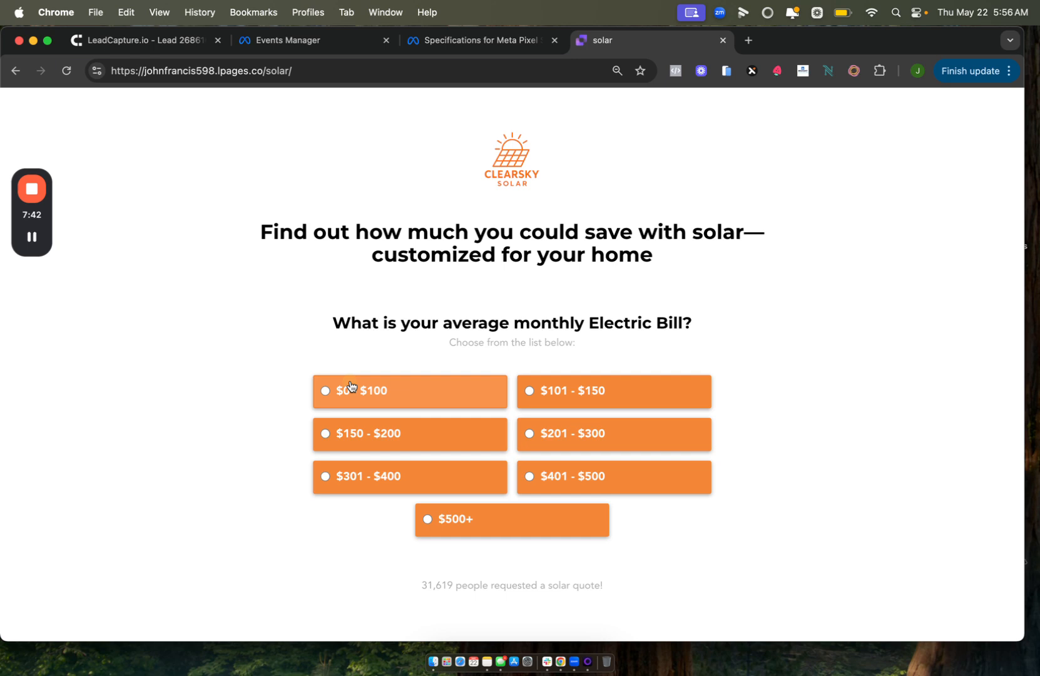
left_click(670, 73)
left_click(822, 191)
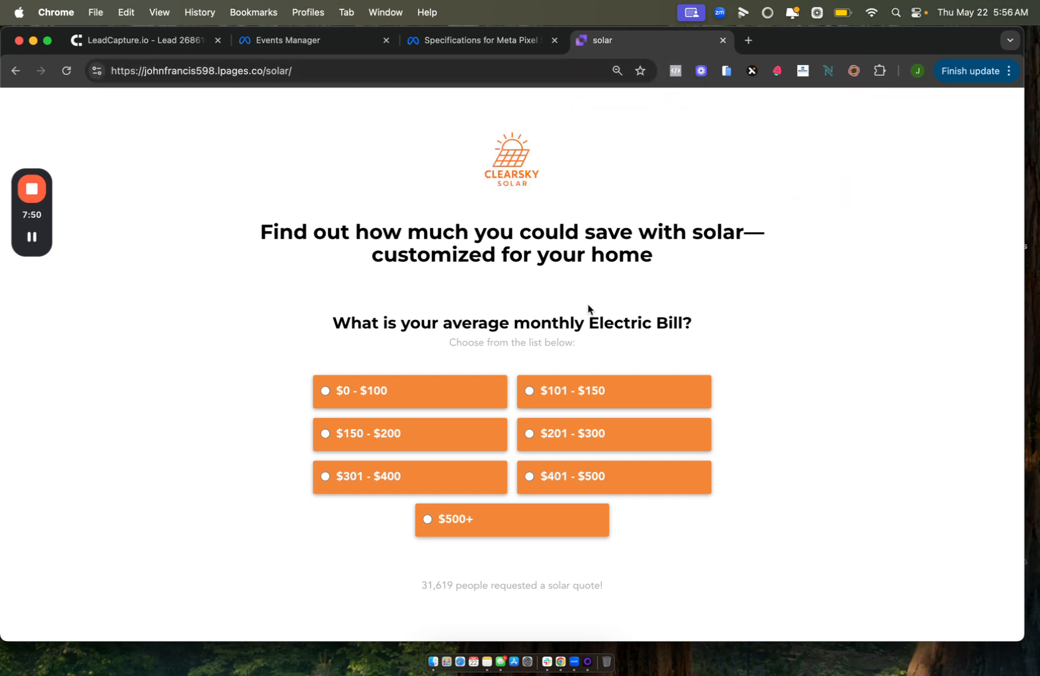
left_click(374, 390)
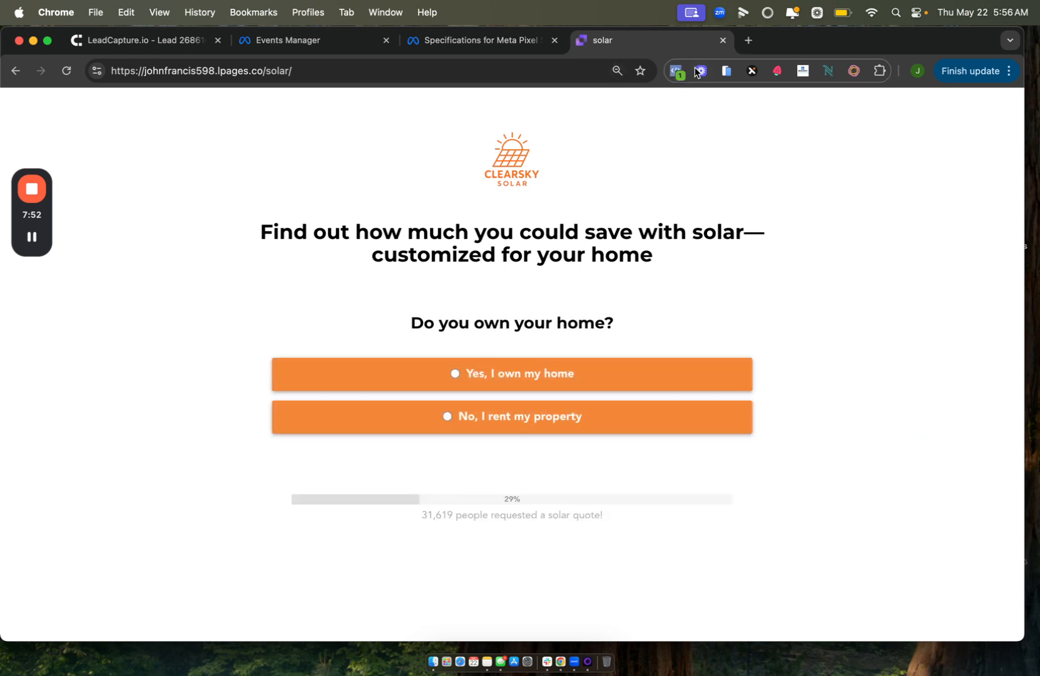
left_click(675, 68)
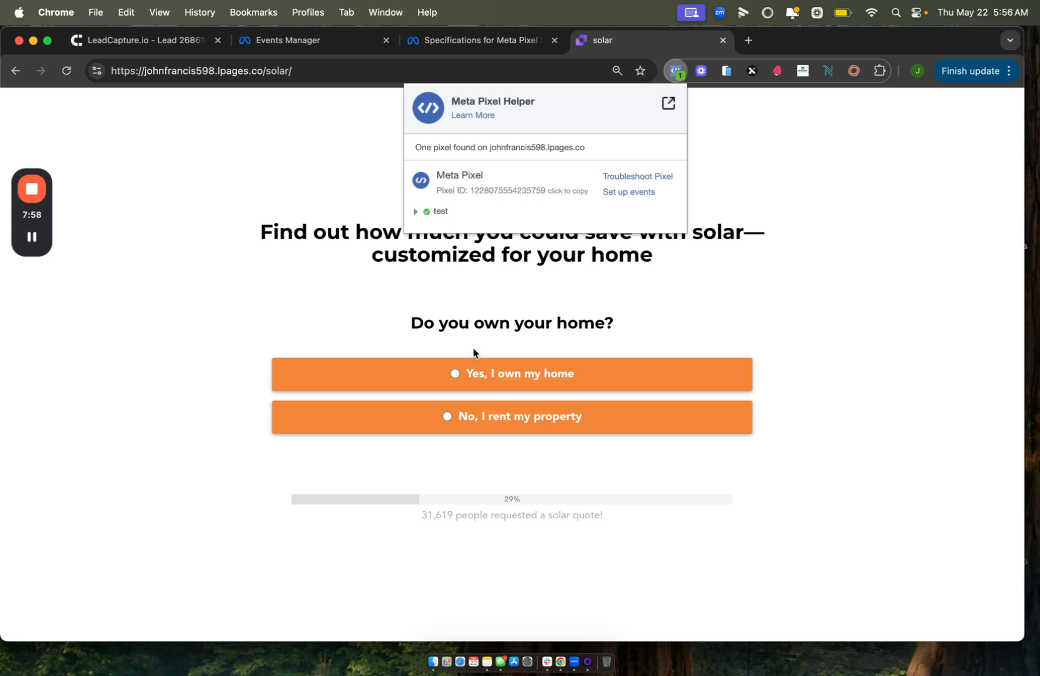
Close Meta Pixel Helper and answer the form's ownership question with "Yes, I own my home" and the property type with "House".
left_click(400, 327)
left_click(494, 374)
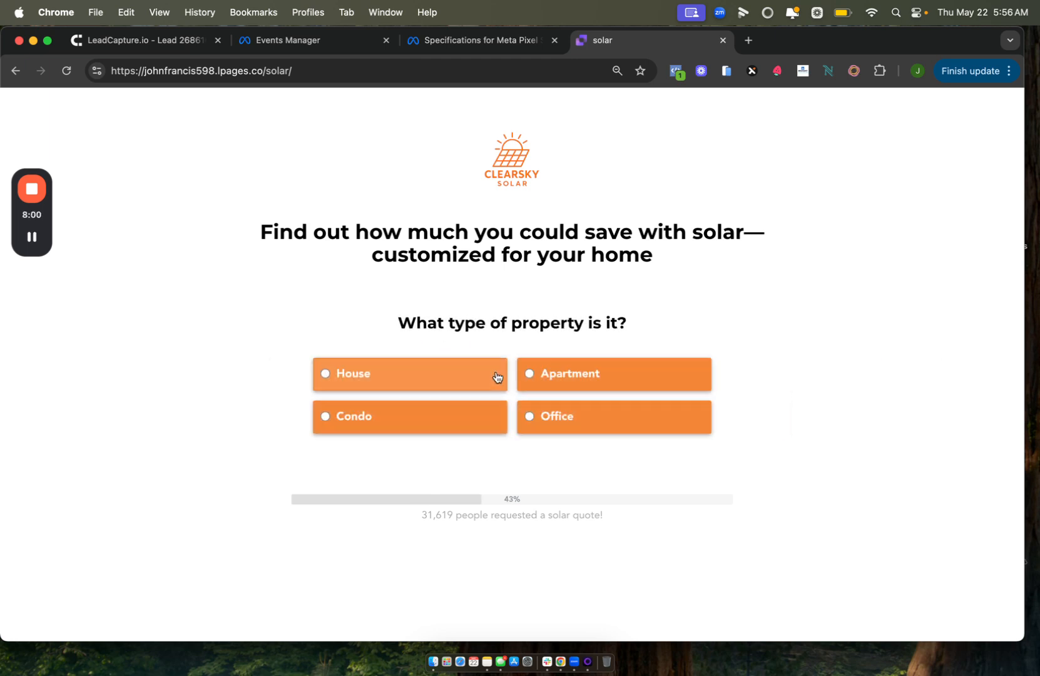
left_click(431, 371)
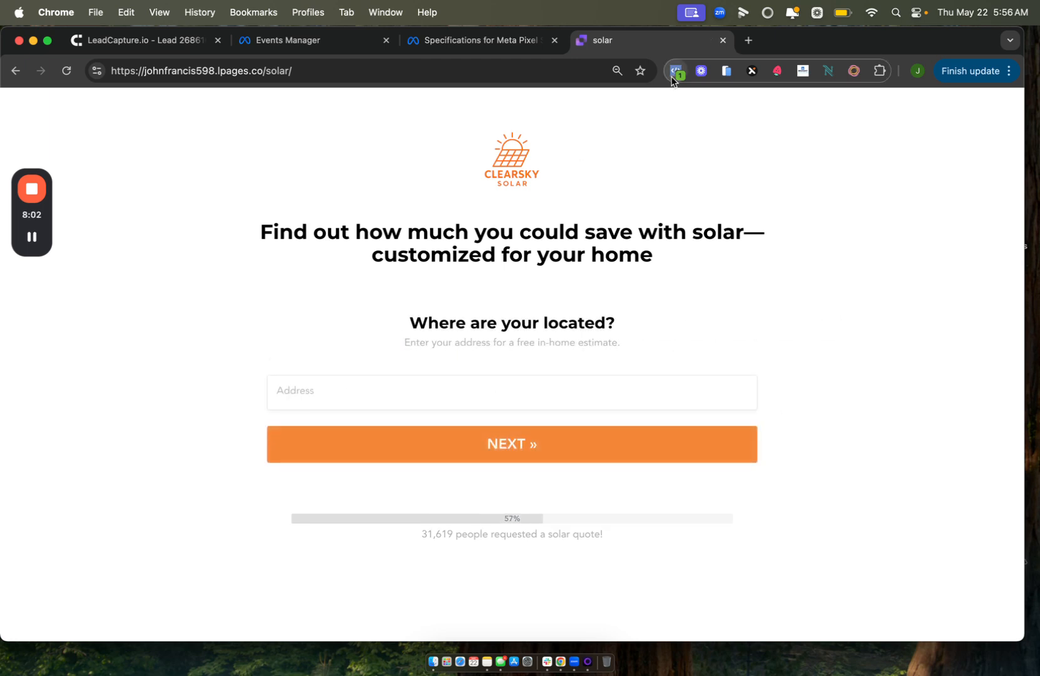
Answer the location question with a suggested street address and advance the form to the contact details.
left_click(316, 384)
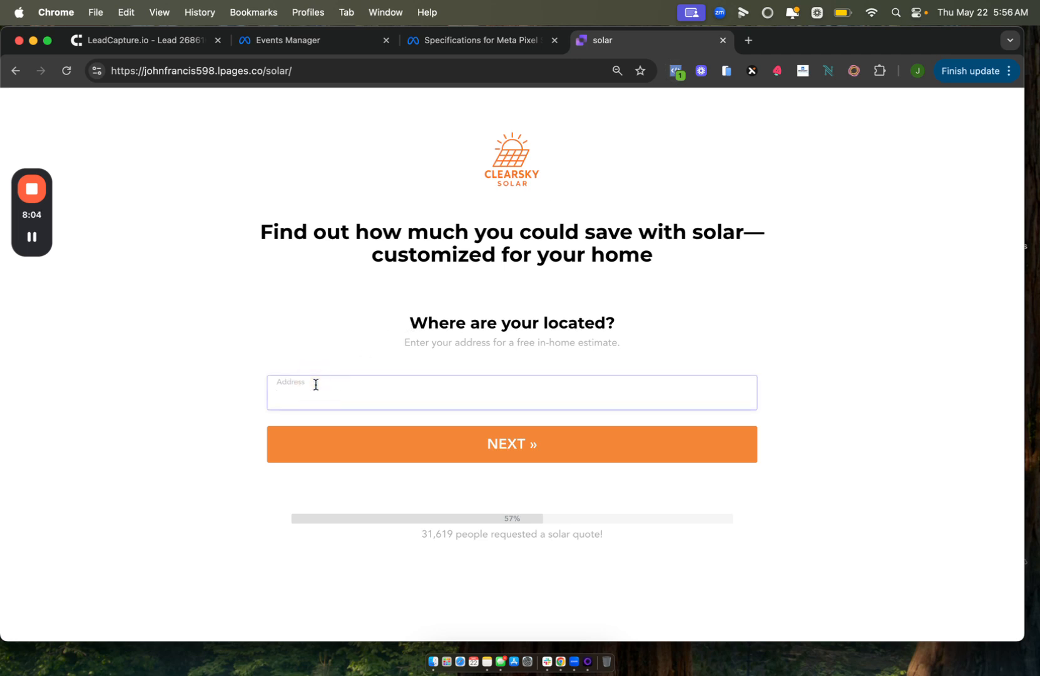
type("500")
left_click(329, 423)
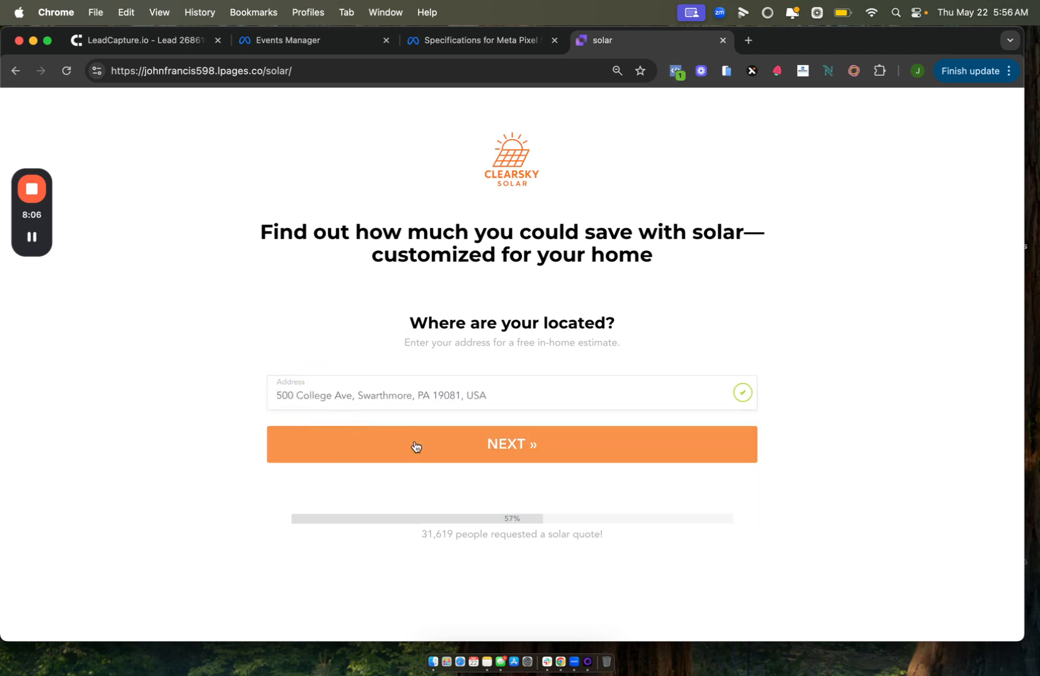
left_click(416, 445)
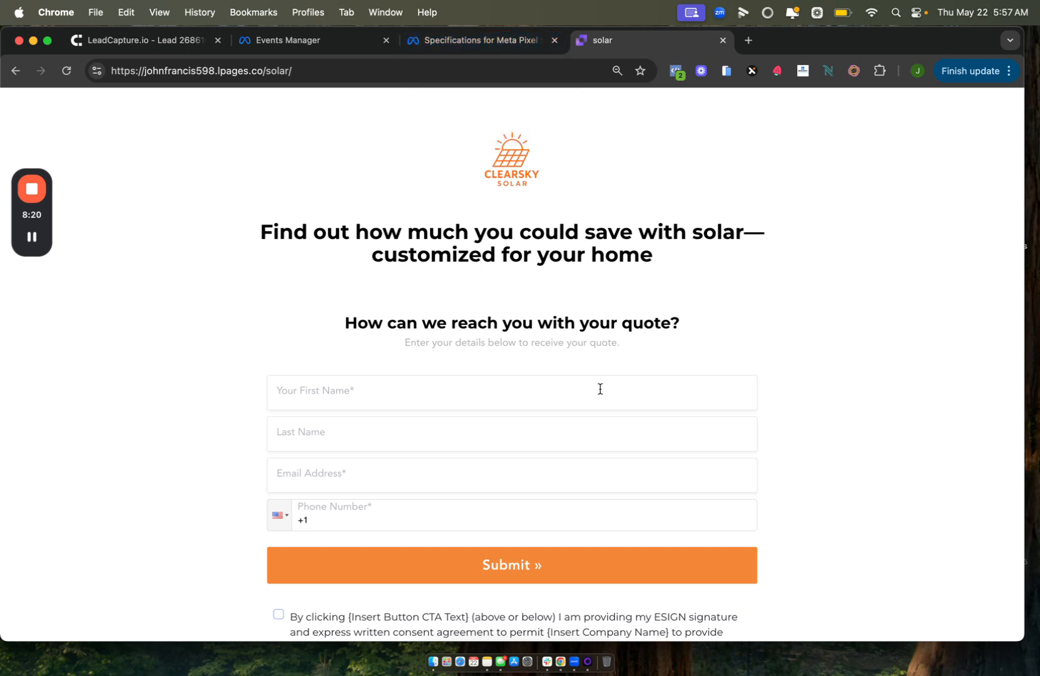
Switch to Events Manager and examine the event activity and the list of received events for LeadCapture's Pixel.
left_click(484, 40)
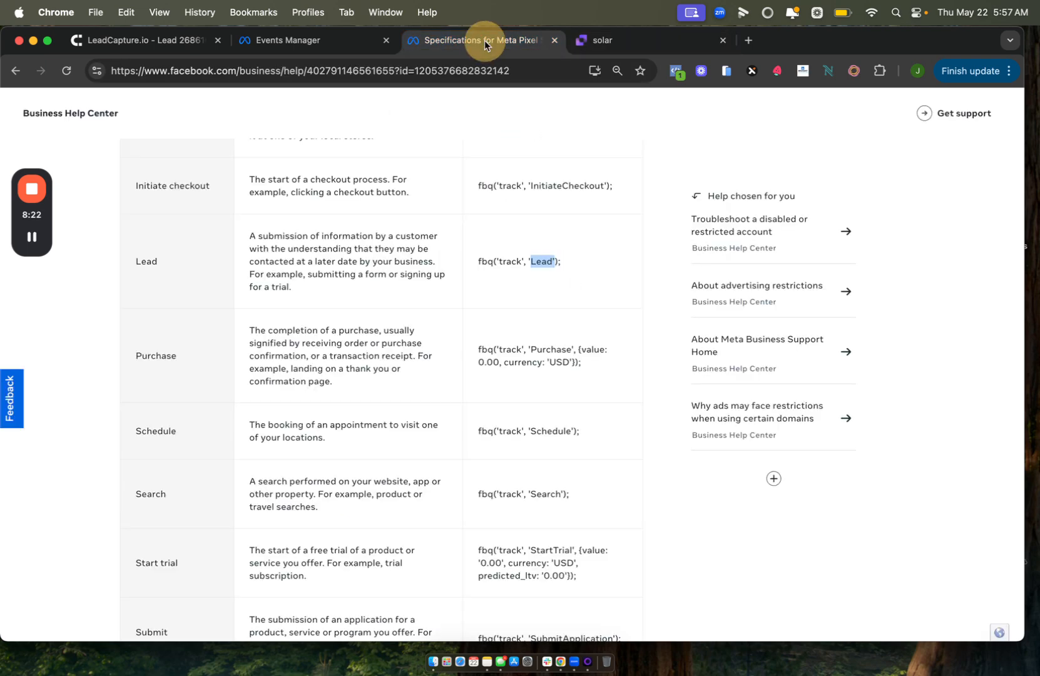
left_click(329, 43)
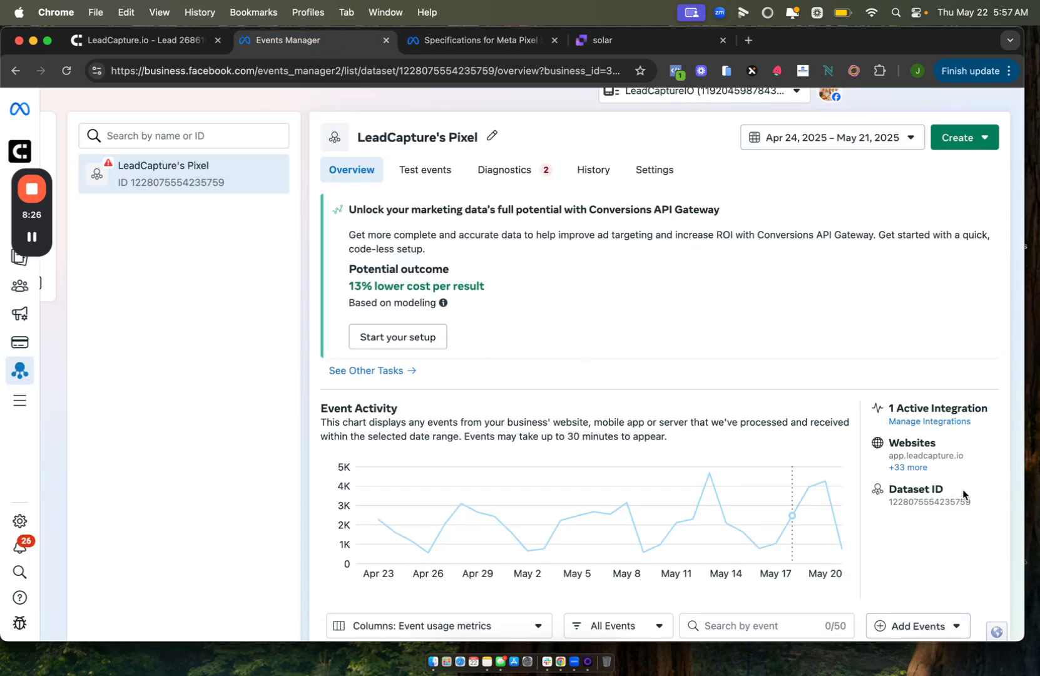
scroll(820, 480, "down", 3)
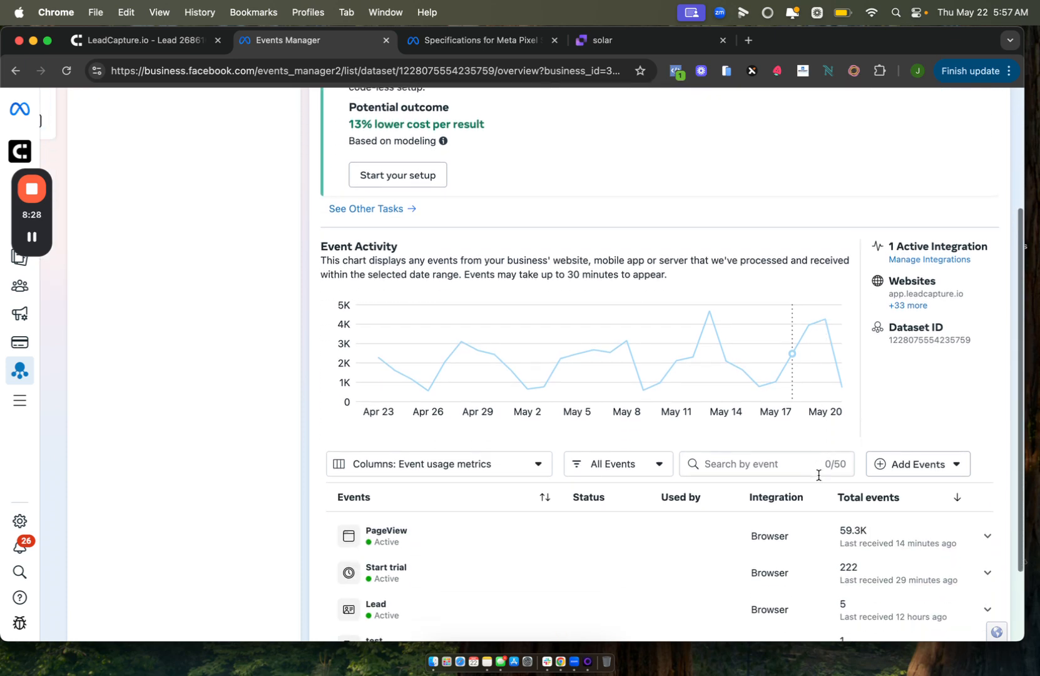
scroll(818, 475, "down", 1)
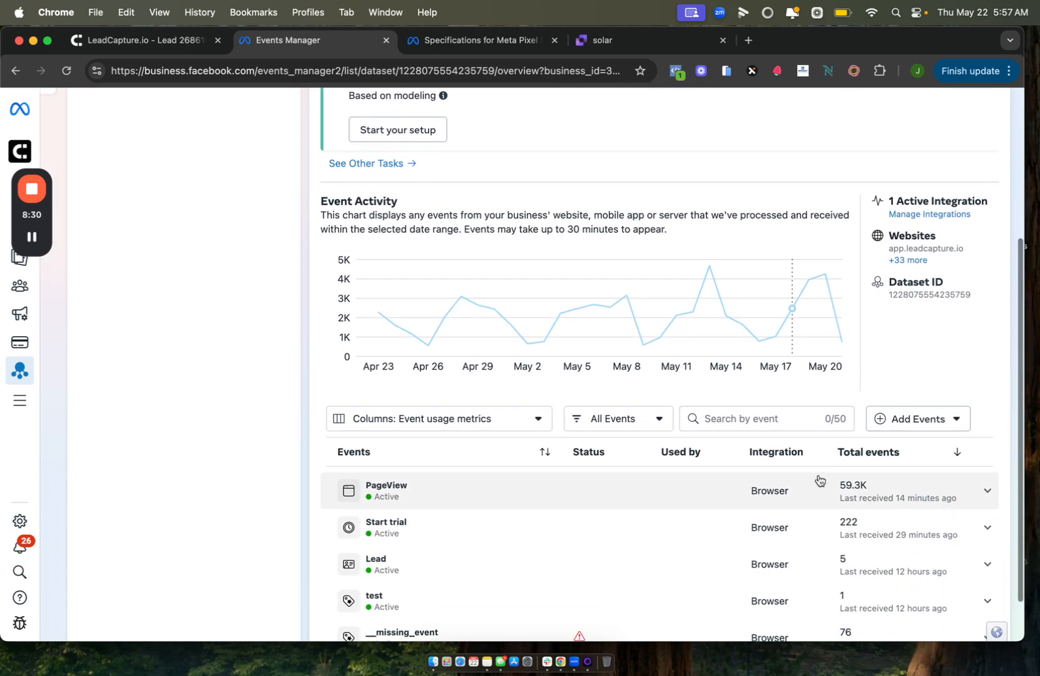